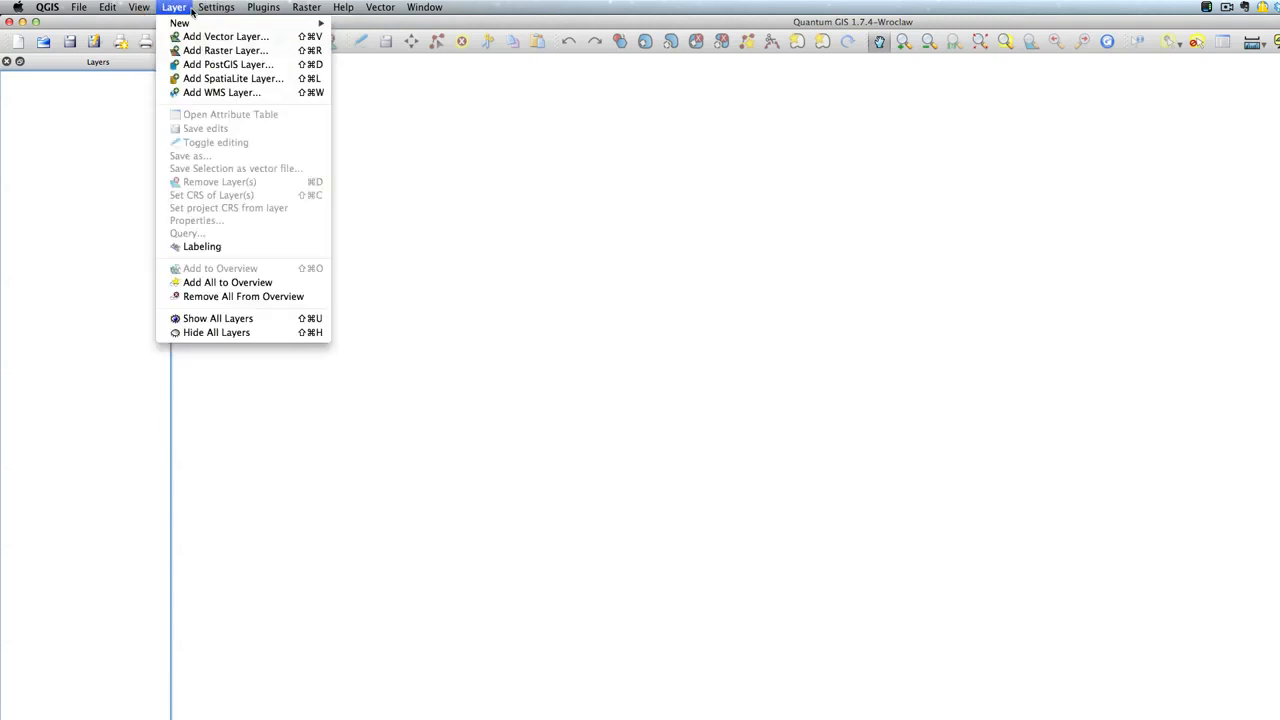
Add the shapefile winter_rewrite_agg.shp from the Vitamin D folder as a vector layer
{"action": "left_click", "coordinate": [190, 36]}
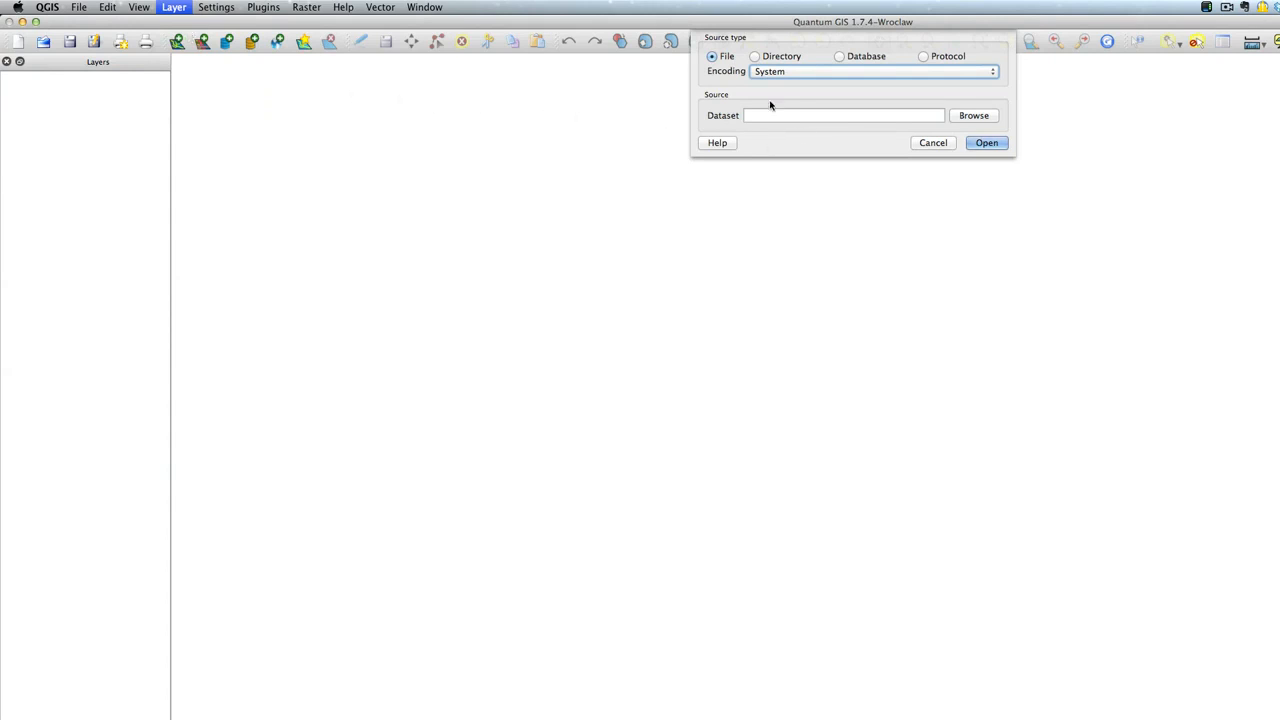
{"action": "left_click", "coordinate": [970, 116]}
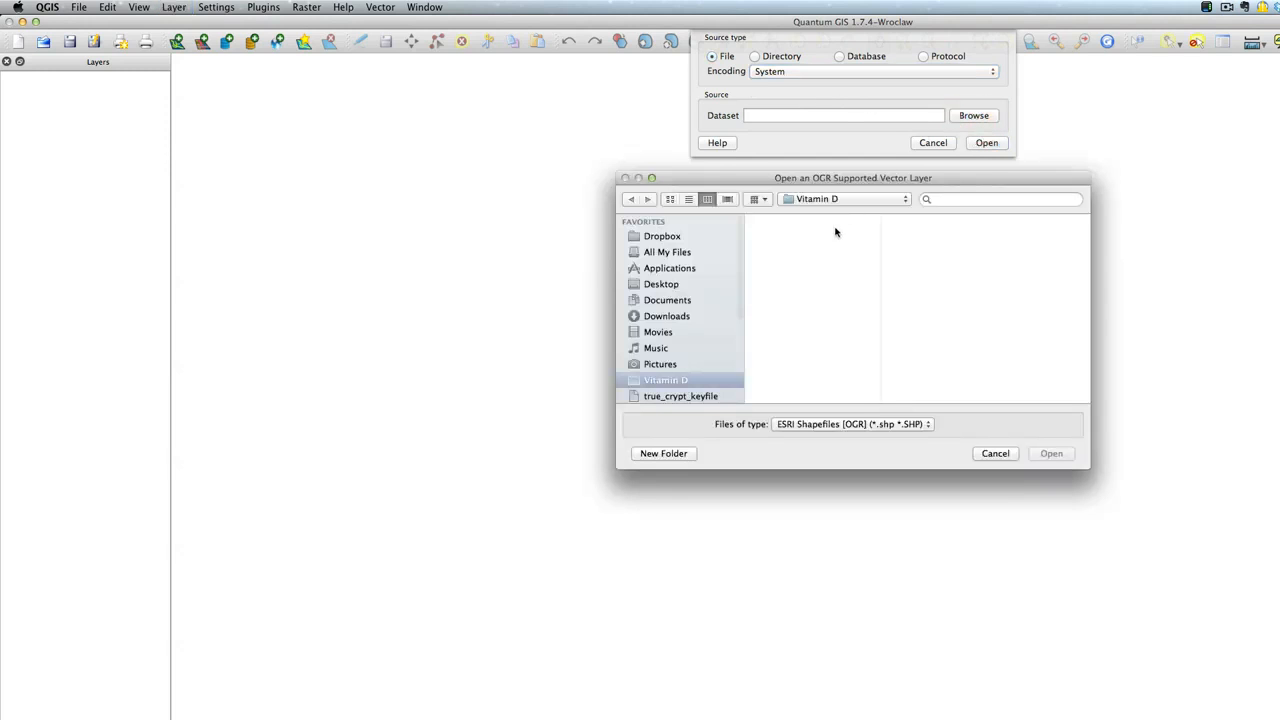
{"action": "scroll", "coordinate": [824, 345], "scroll_direction": "down", "scroll_amount": 20}
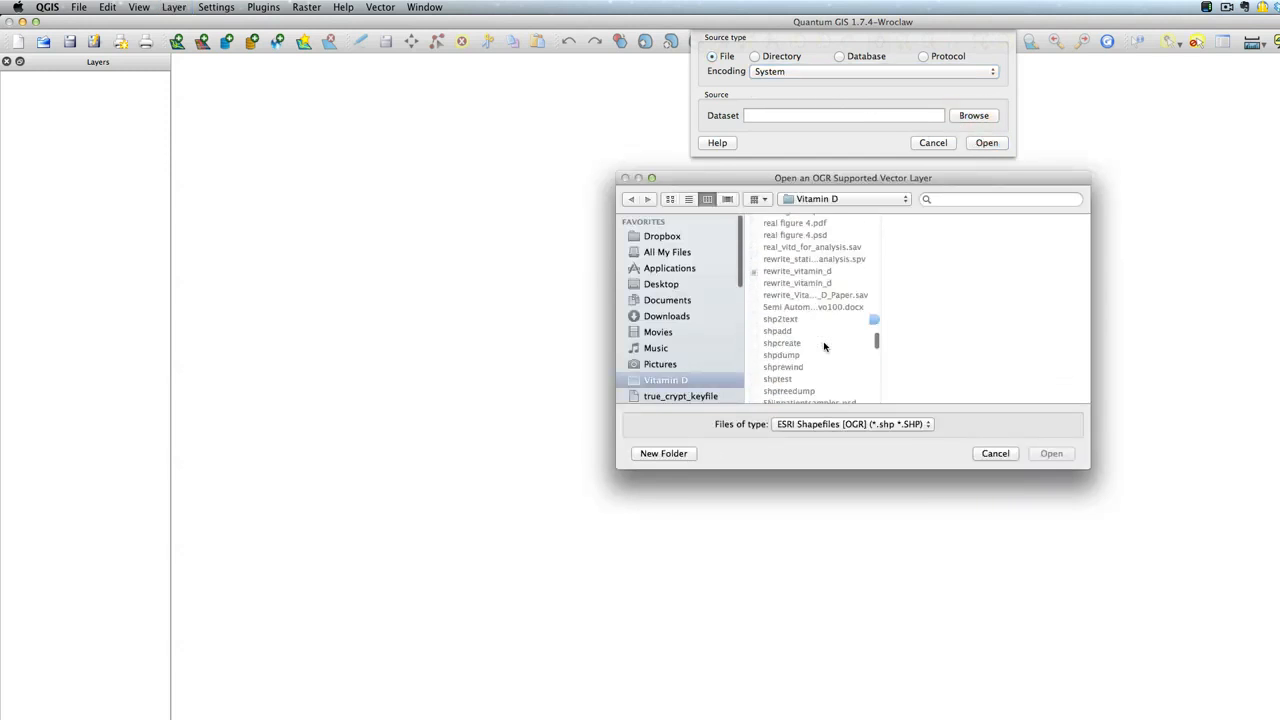
{"action": "scroll", "coordinate": [824, 310], "scroll_direction": "up", "scroll_amount": 3}
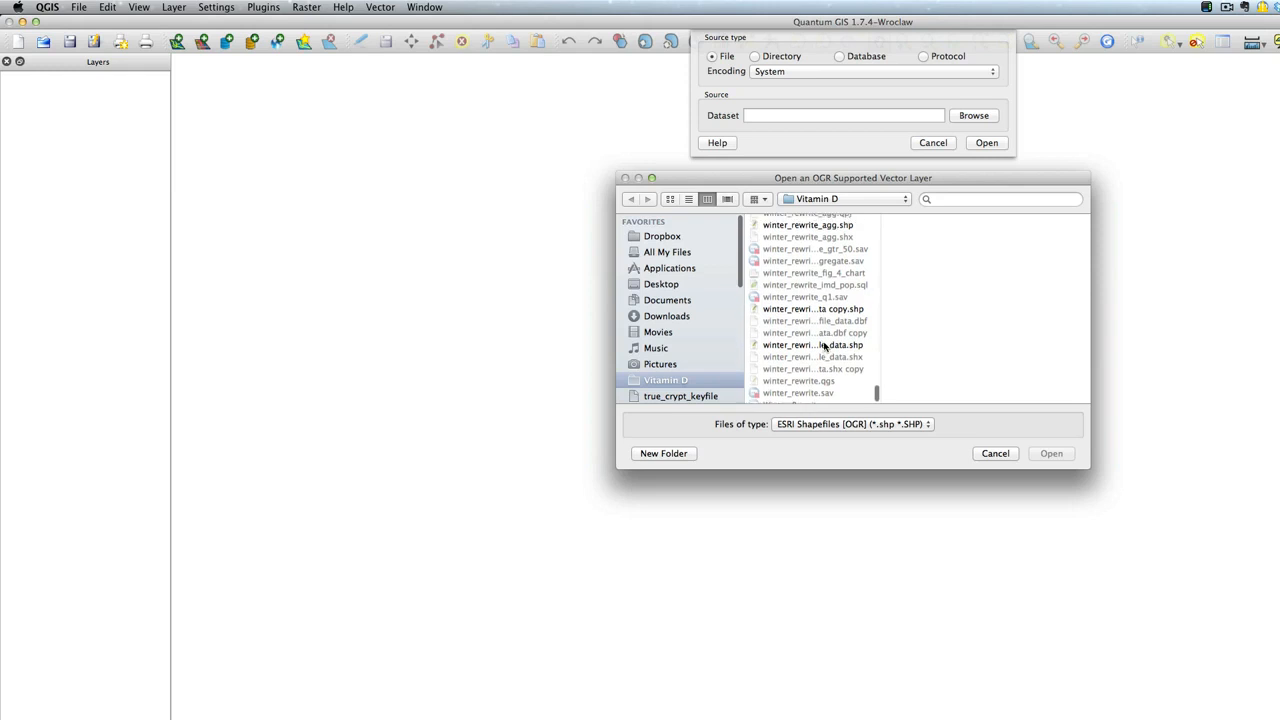
{"action": "left_click", "coordinate": [818, 263]}
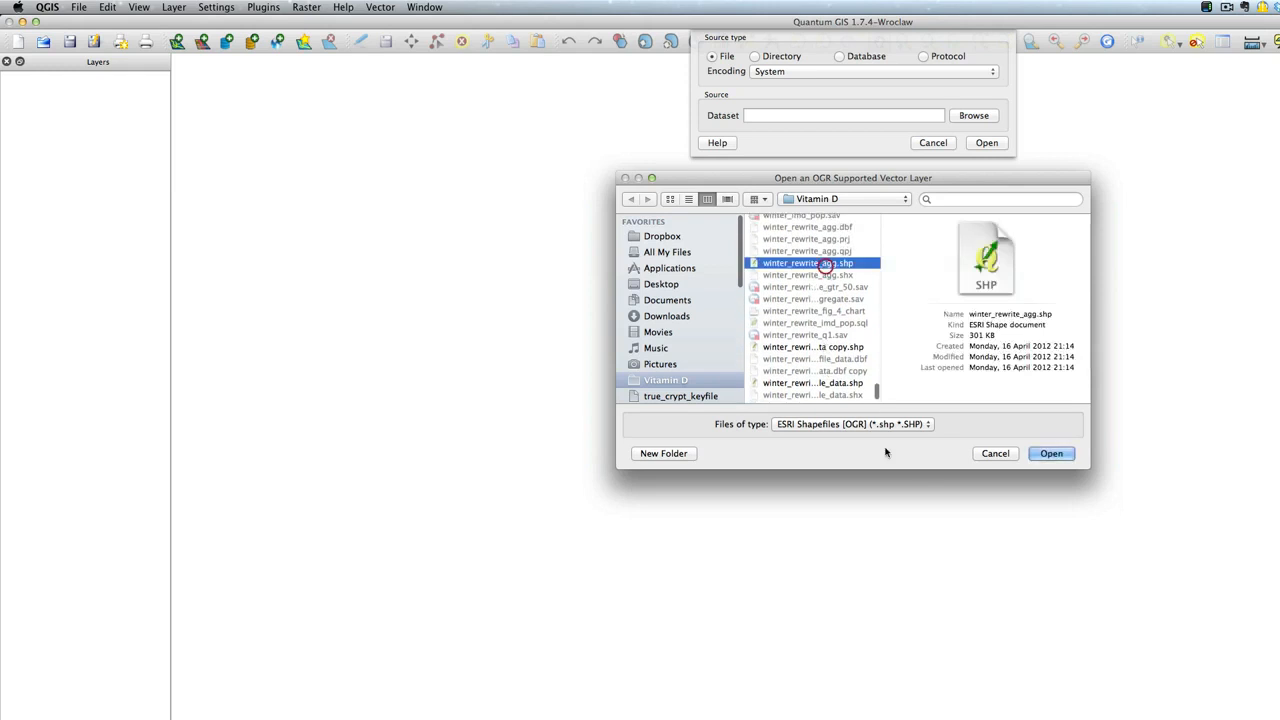
{"action": "left_click", "coordinate": [1066, 456]}
{"action": "left_click", "coordinate": [989, 145]}
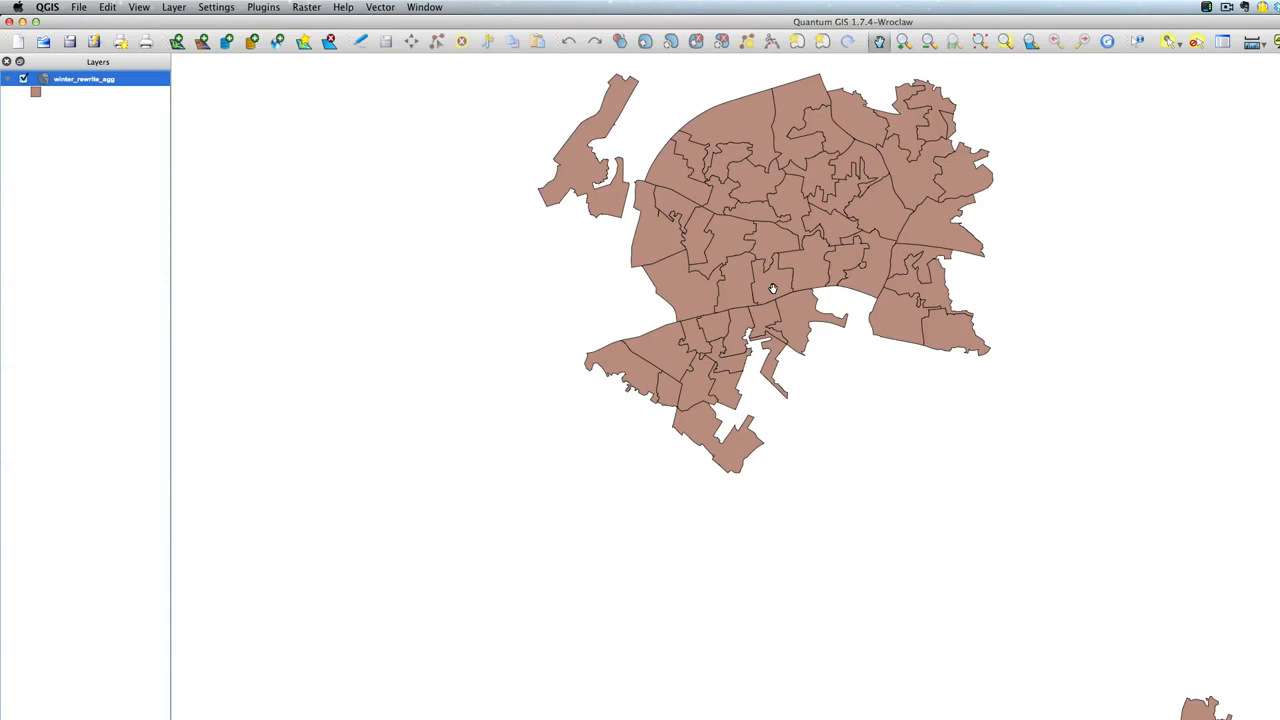
Review the winter_rewrite_agg layer's fields and style it as Graduated on the pctAfrican column, classified into 5 equal-interval classes with the Blues ramp
{"action": "double_click", "coordinate": [55, 78]}
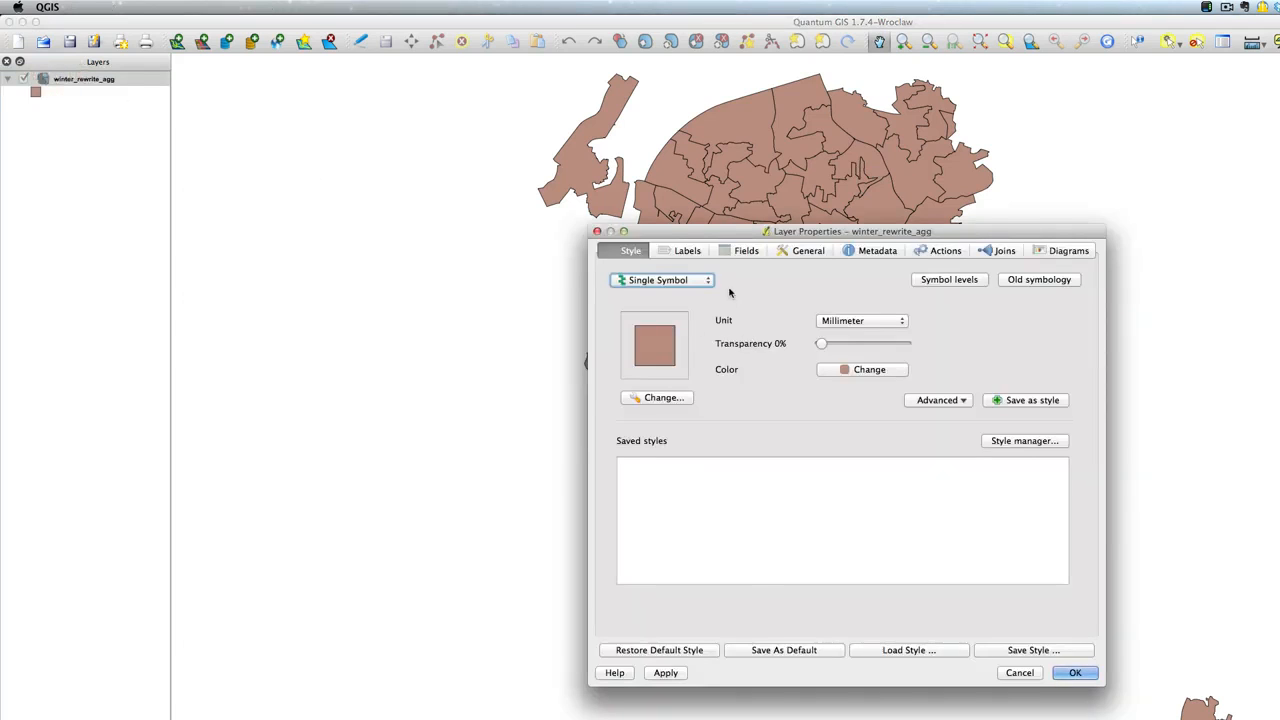
{"action": "left_click", "coordinate": [740, 252]}
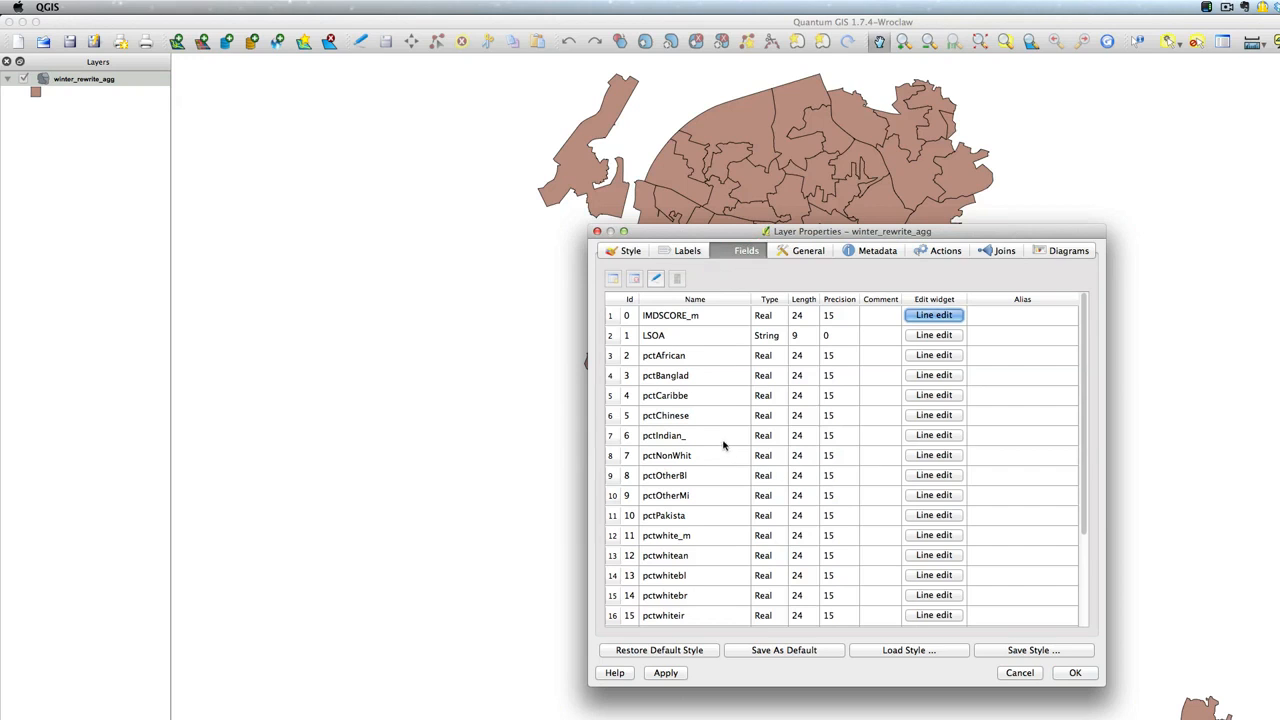
{"action": "scroll", "coordinate": [726, 440], "scroll_direction": "down", "scroll_amount": 3}
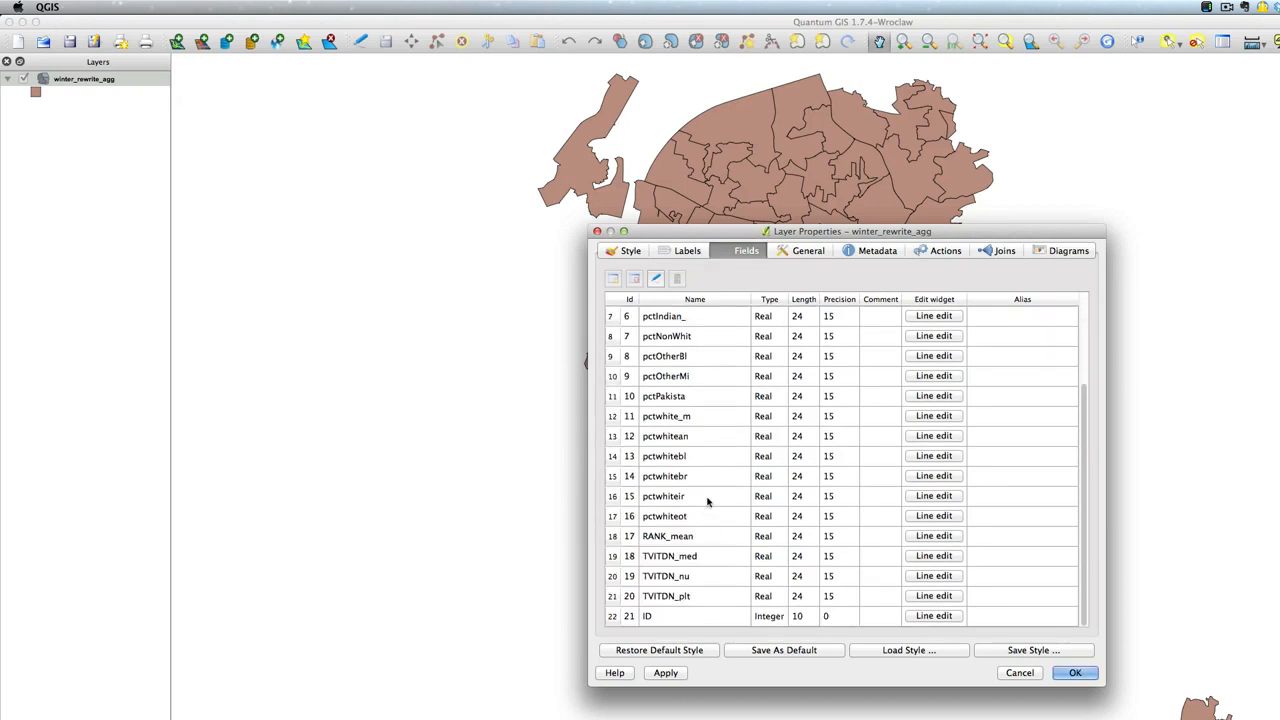
{"action": "scroll", "coordinate": [707, 500], "scroll_direction": "up", "scroll_amount": 3}
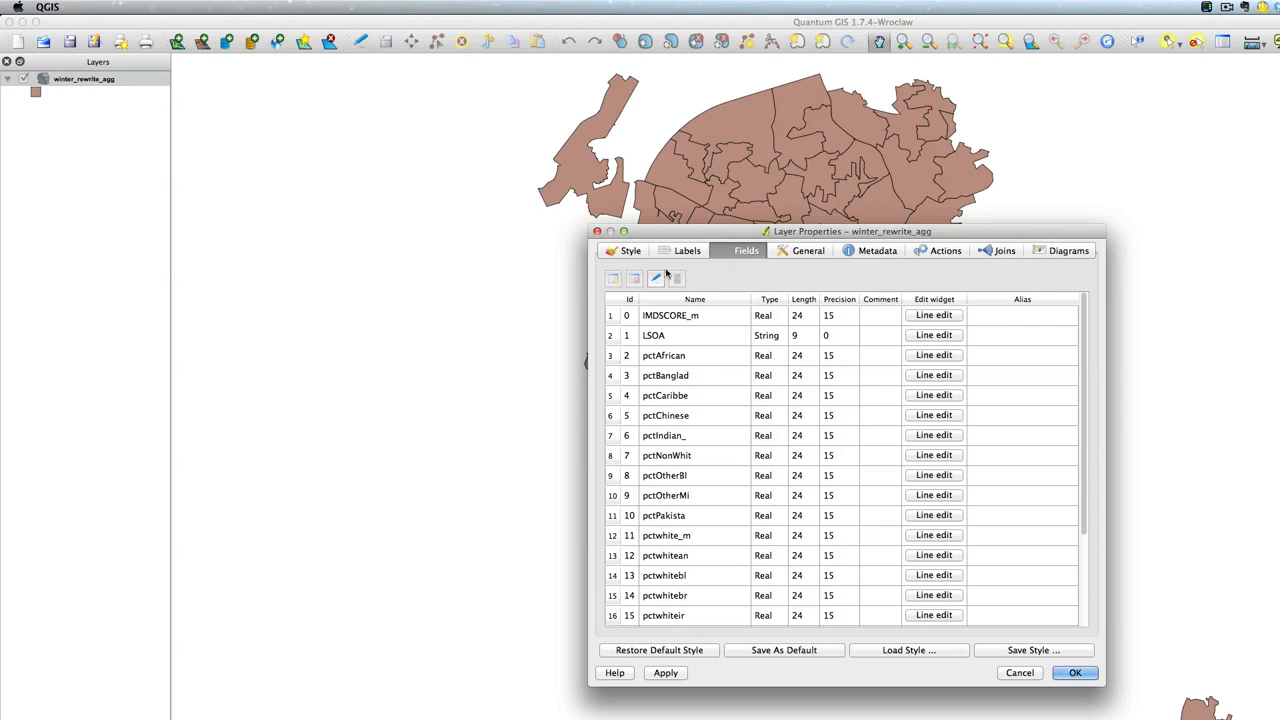
{"action": "left_click", "coordinate": [626, 252]}
{"action": "left_click", "coordinate": [678, 282]}
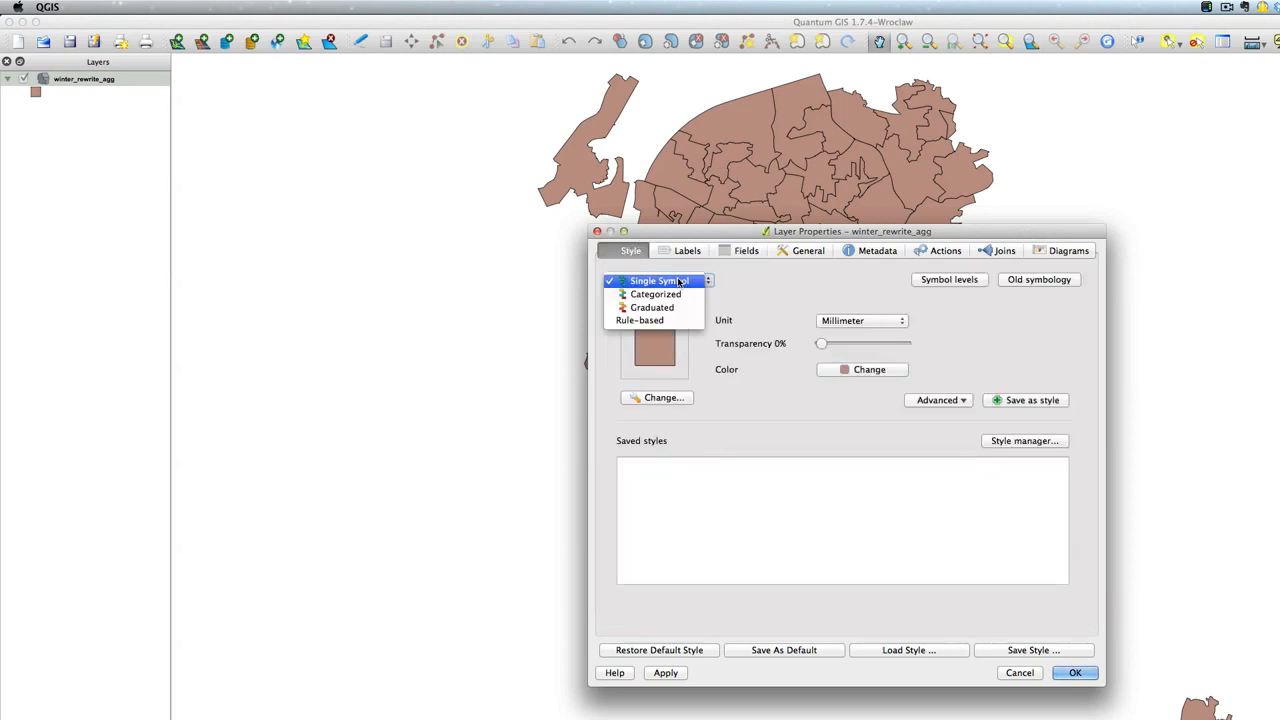
{"action": "left_click", "coordinate": [660, 307]}
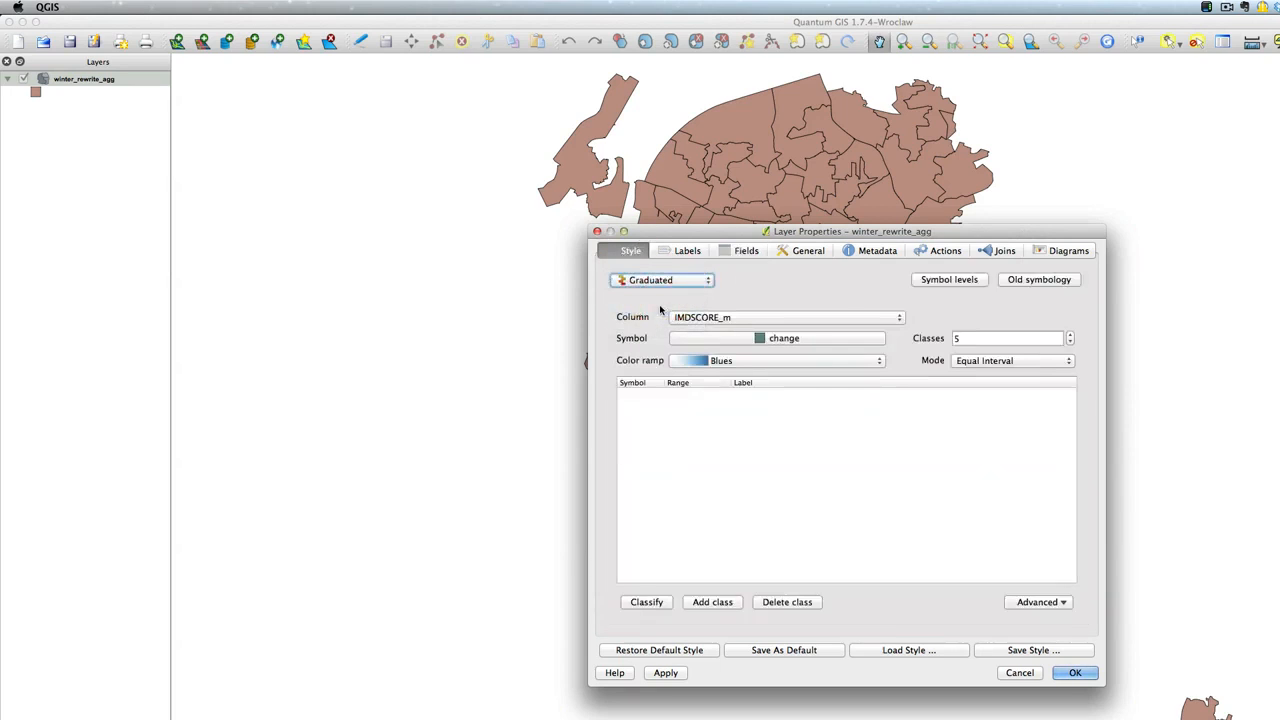
{"action": "left_click", "coordinate": [747, 320]}
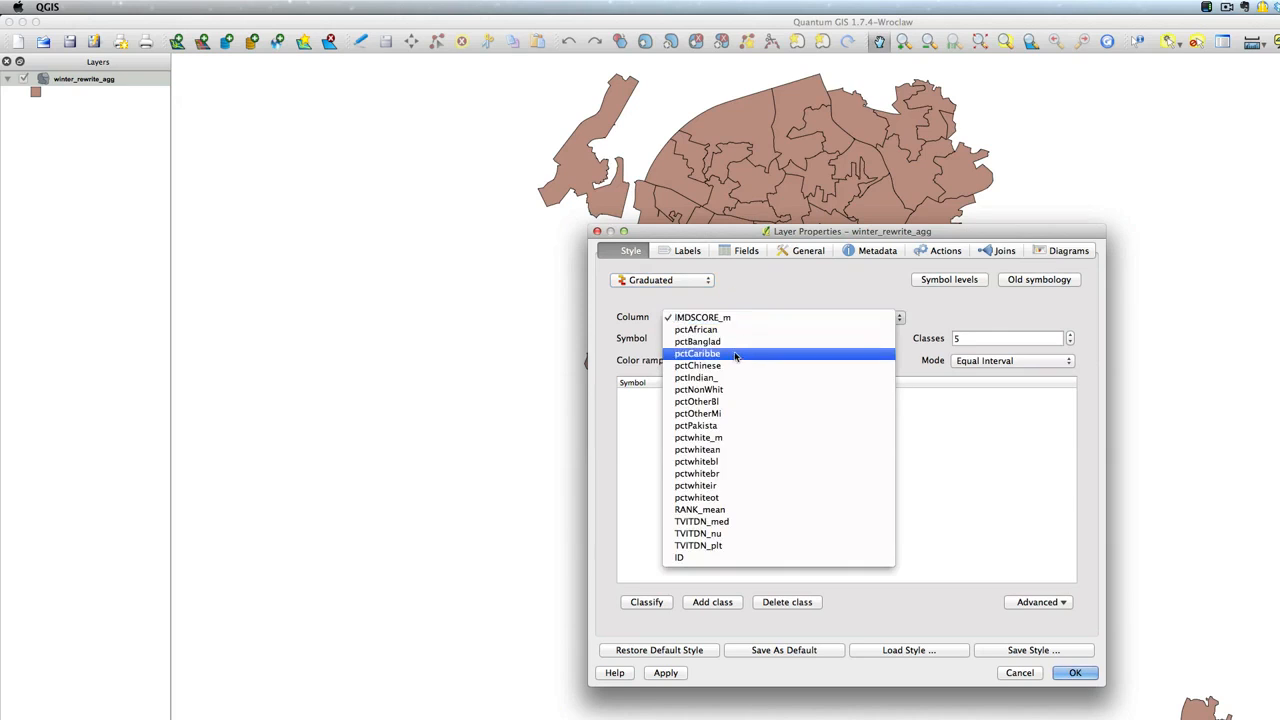
{"action": "left_click", "coordinate": [735, 336]}
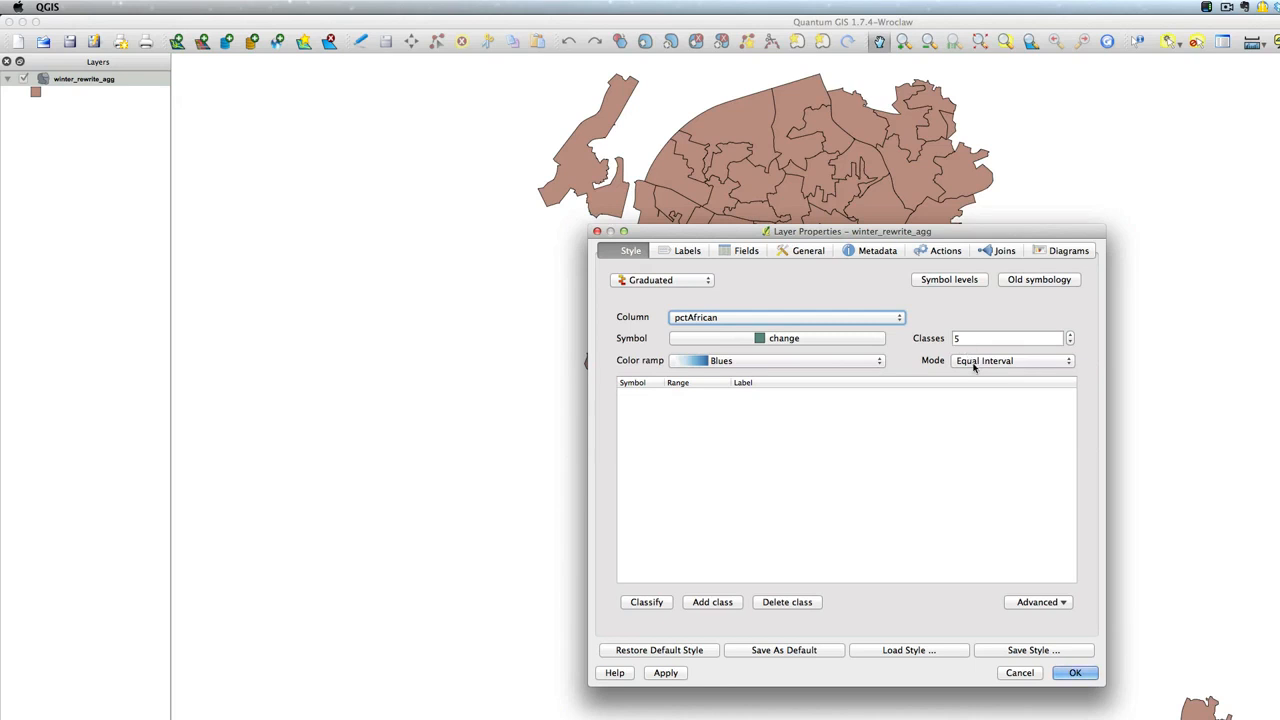
{"action": "left_click", "coordinate": [647, 602]}
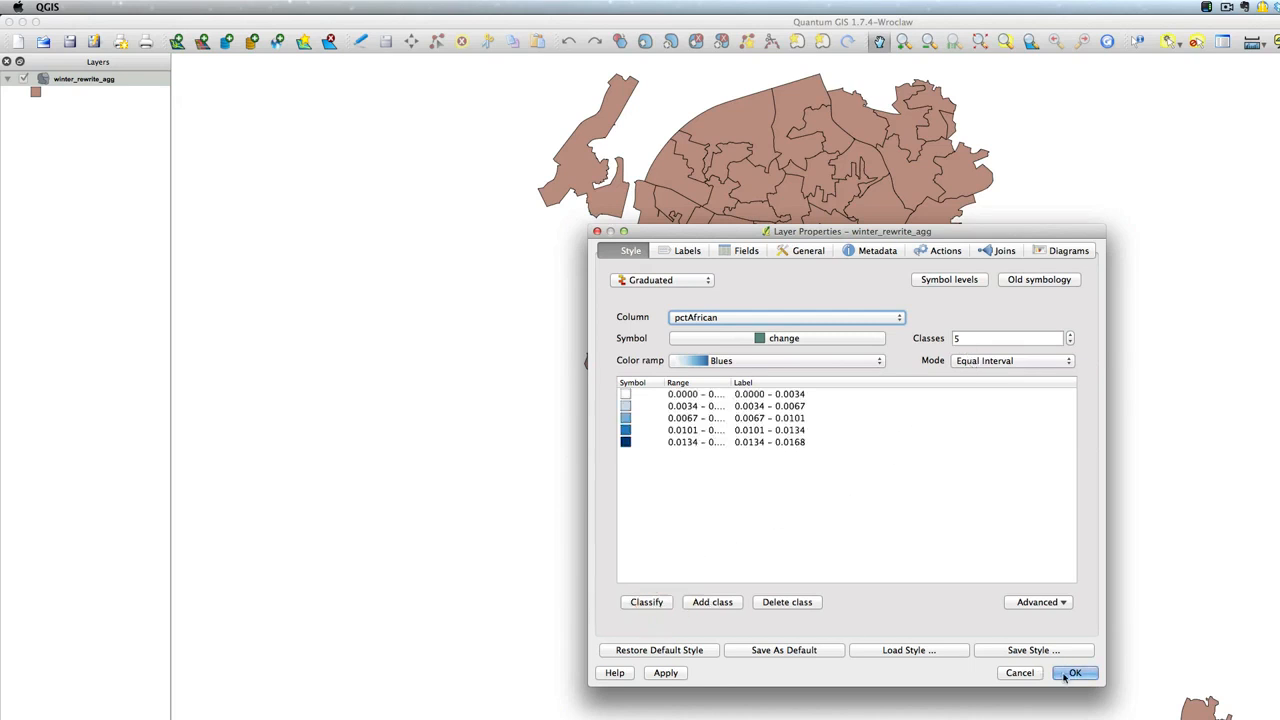
{"action": "left_click", "coordinate": [1073, 674]}
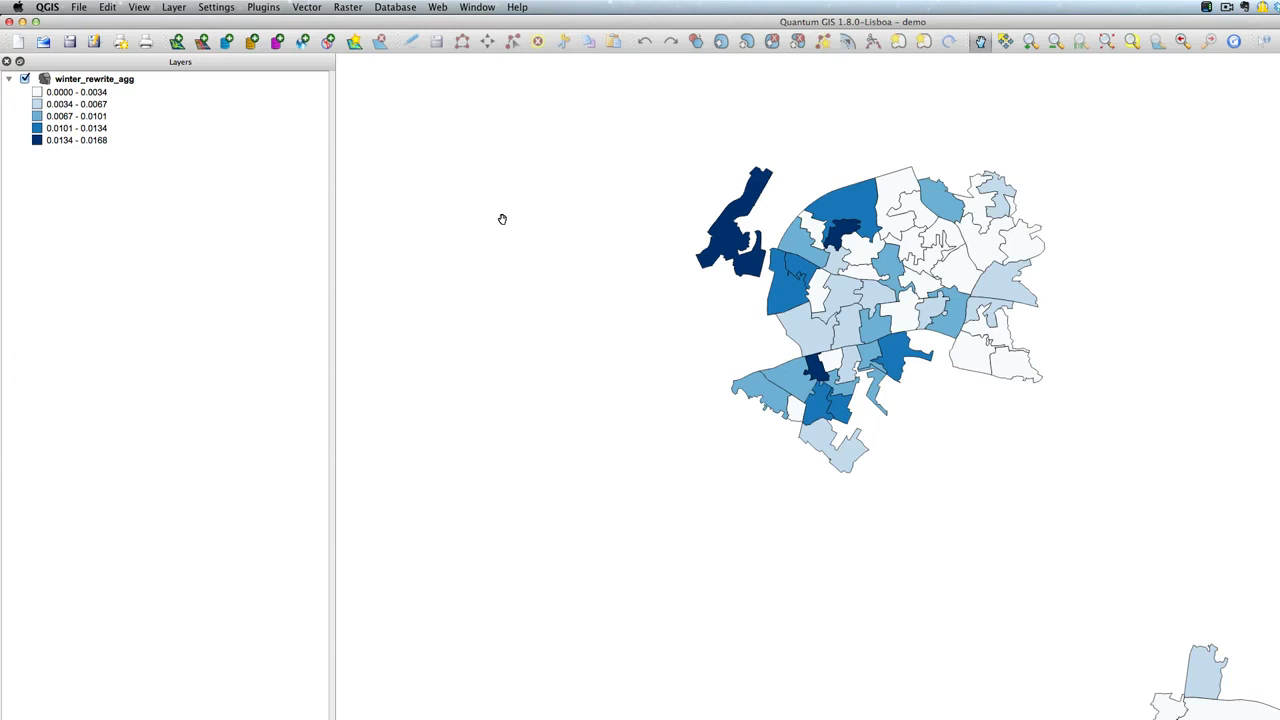
Enable on-the-fly CRS transformation for the project and set its CRS to OSGB 1936 / British National Grid (EPSG:27700)
{"action": "left_click", "coordinate": [78, 7]}
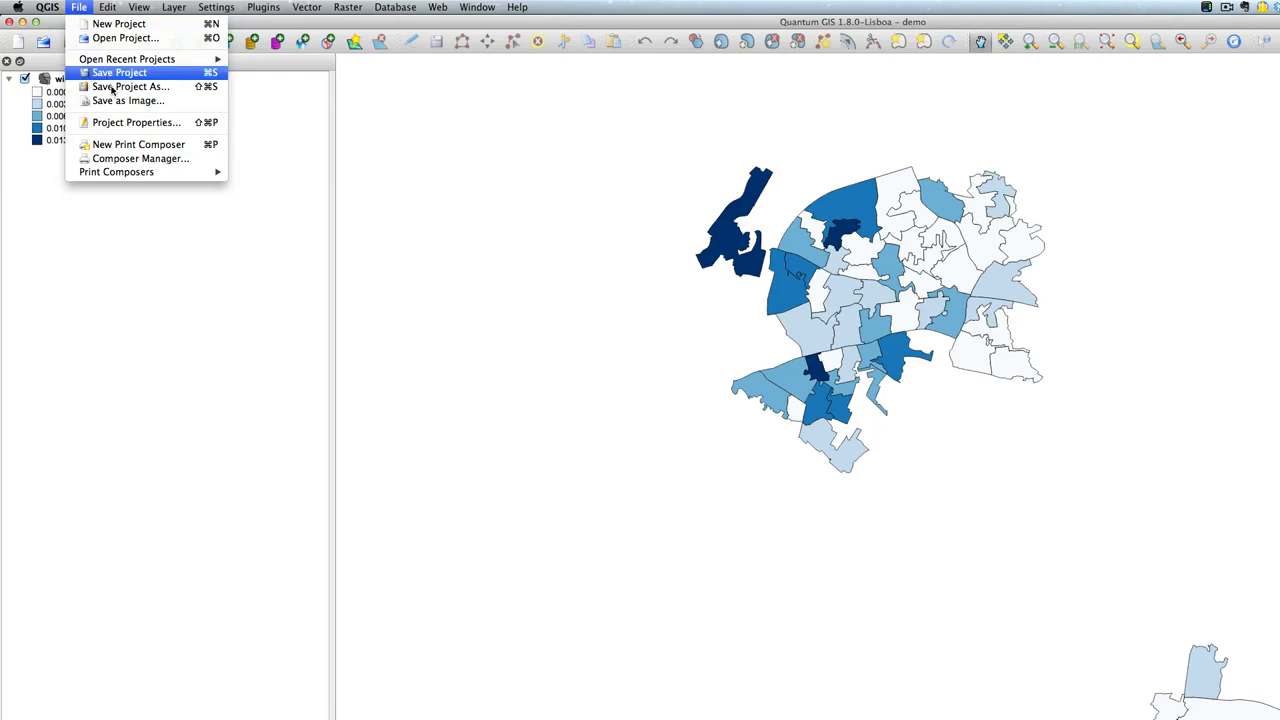
{"action": "left_click", "coordinate": [134, 122]}
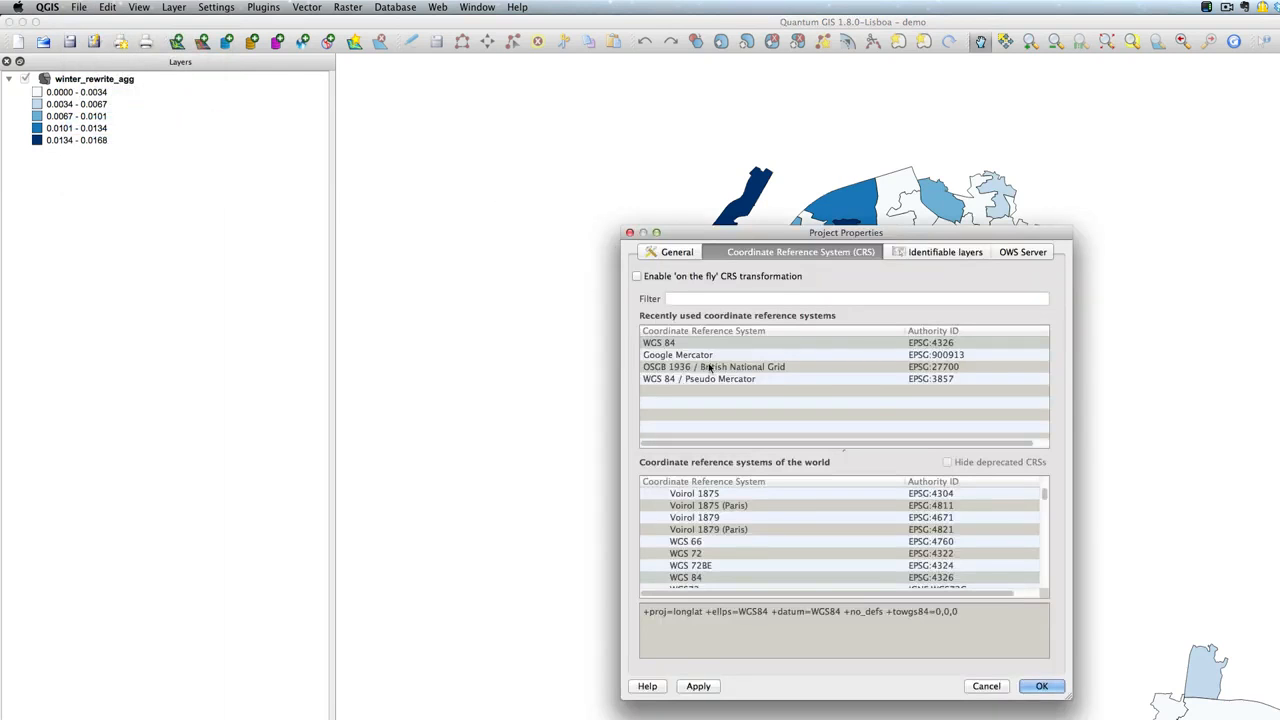
{"action": "left_click", "coordinate": [670, 281]}
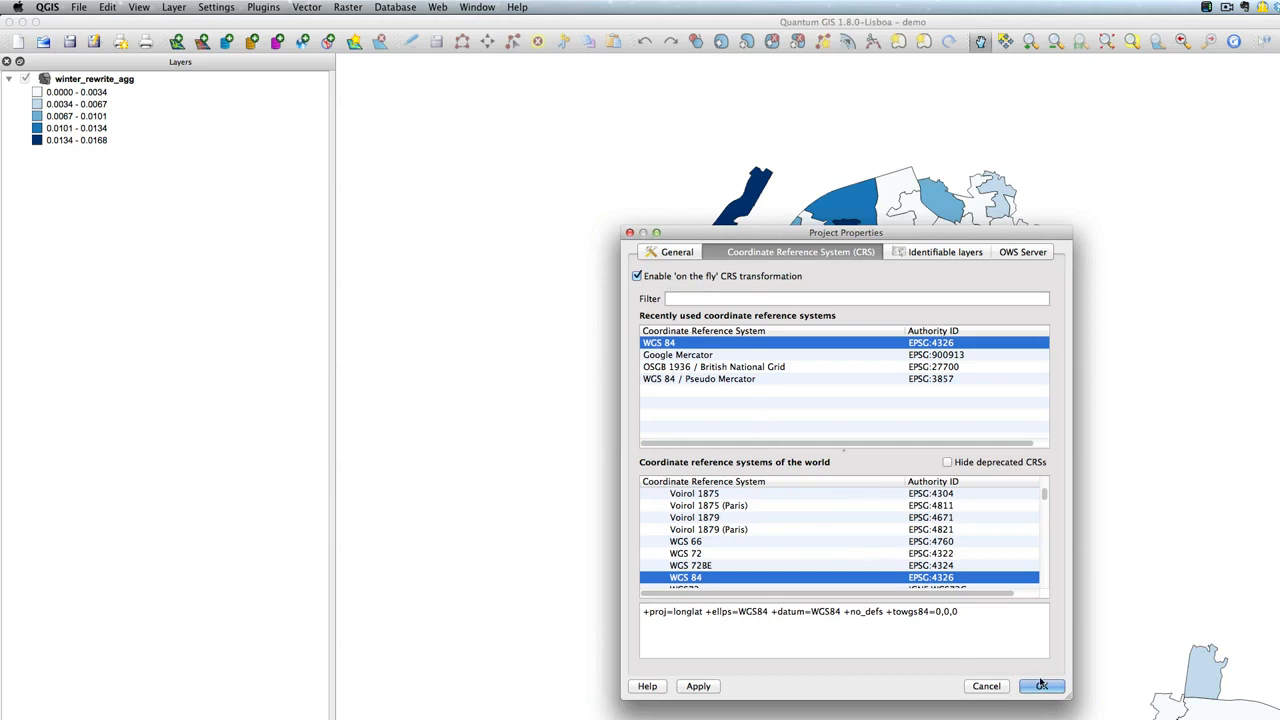
{"action": "left_click", "coordinate": [756, 367]}
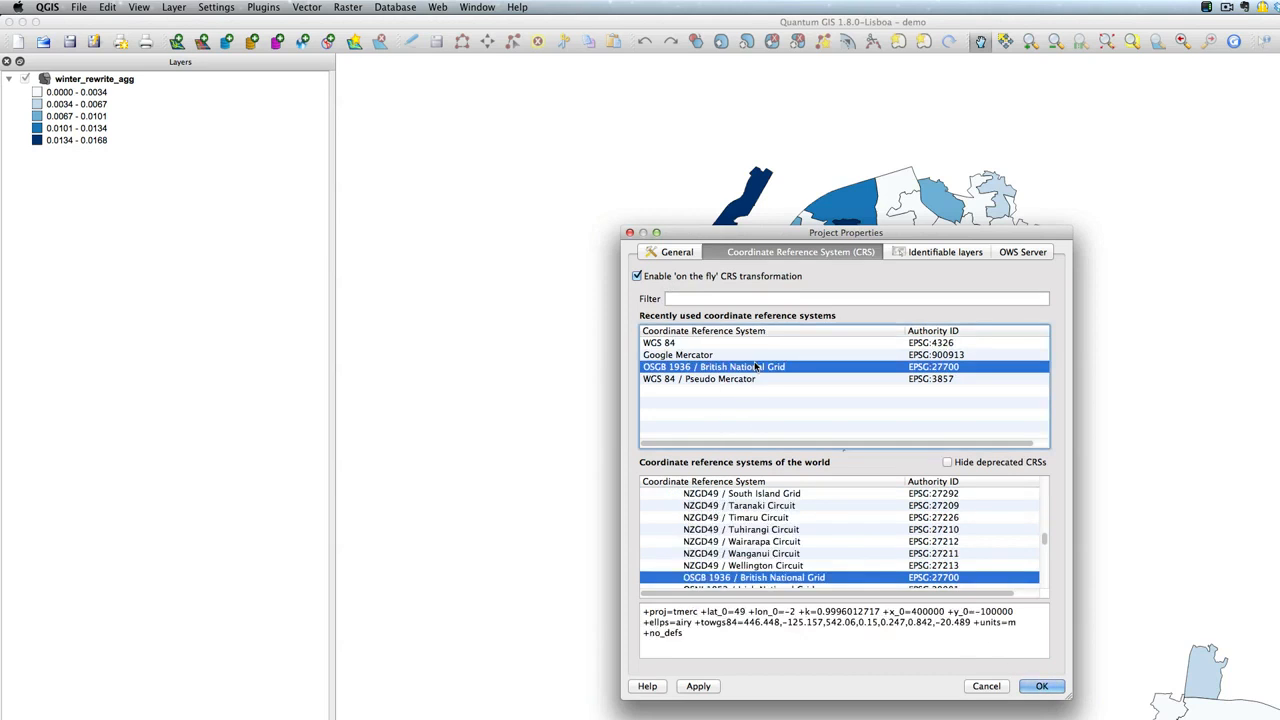
{"action": "left_click", "coordinate": [1042, 686]}
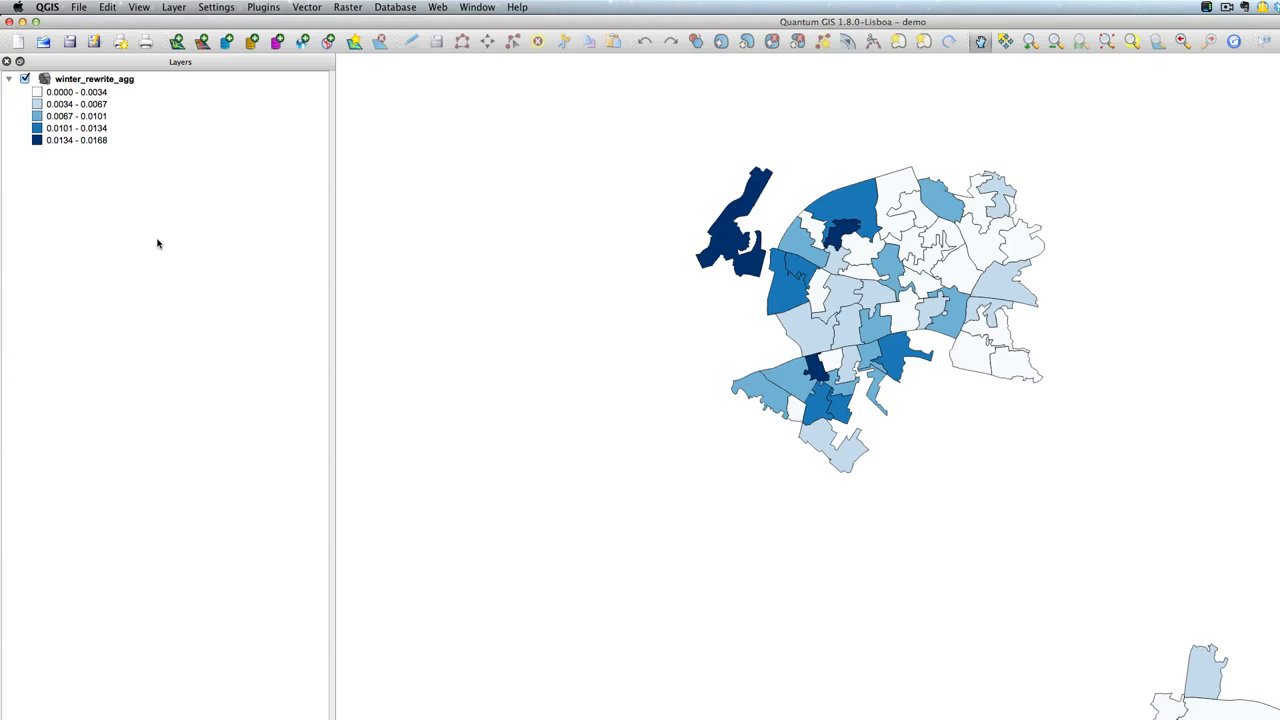
Set the winter_rewrite_agg layer's CRS to OSGB 1936 / British National Grid (EPSG:27700)
{"action": "right_click", "coordinate": [74, 80]}
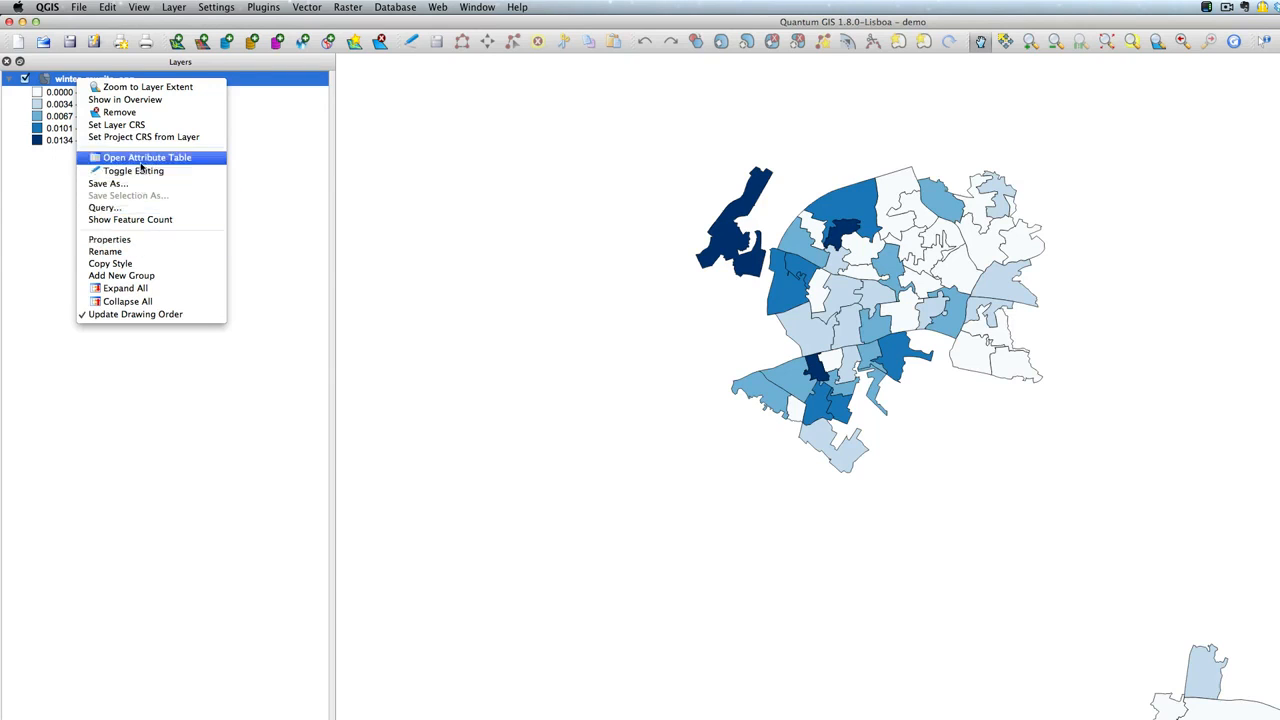
{"action": "left_click", "coordinate": [144, 128]}
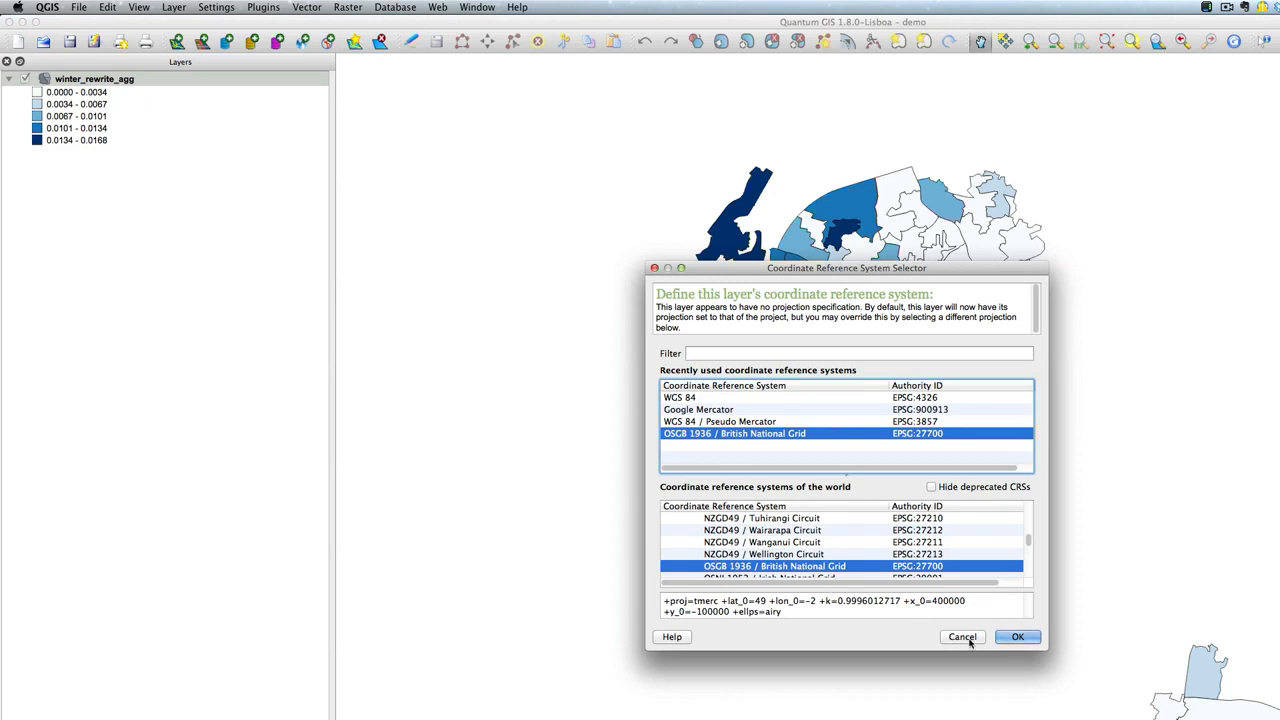
{"action": "left_click", "coordinate": [1016, 637]}
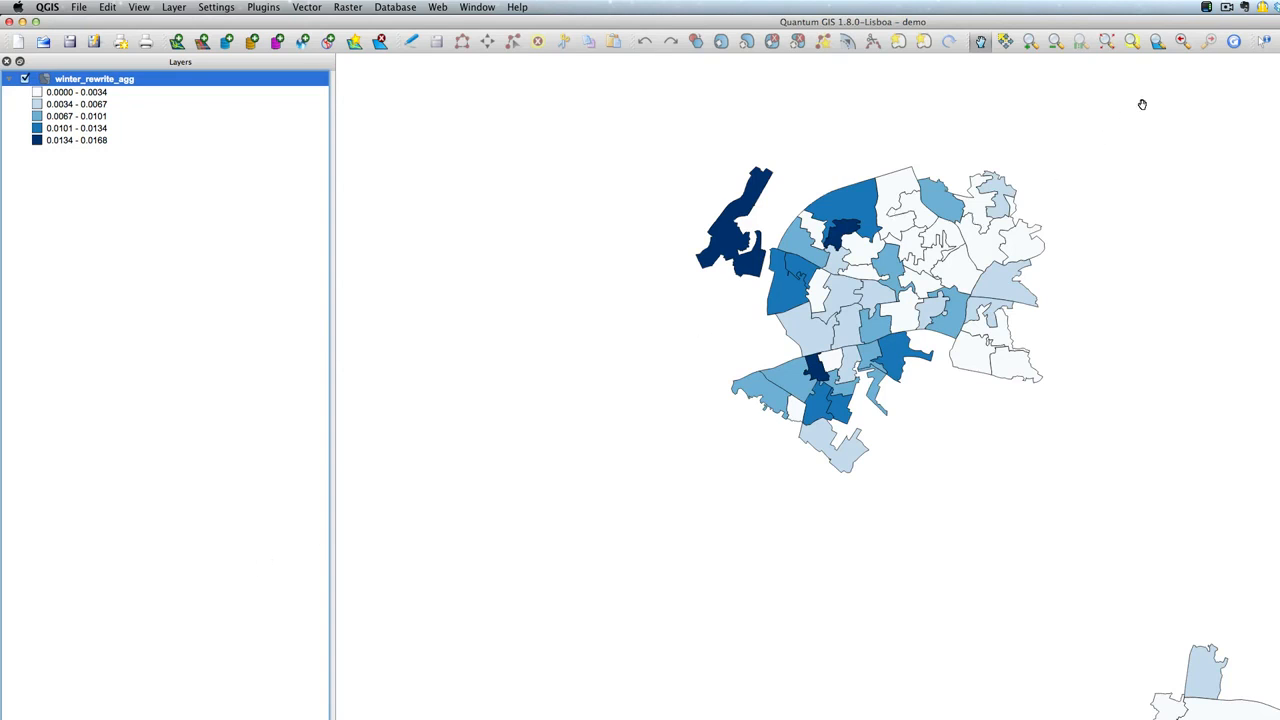
{"action": "left_click", "coordinate": [1227, 7]}
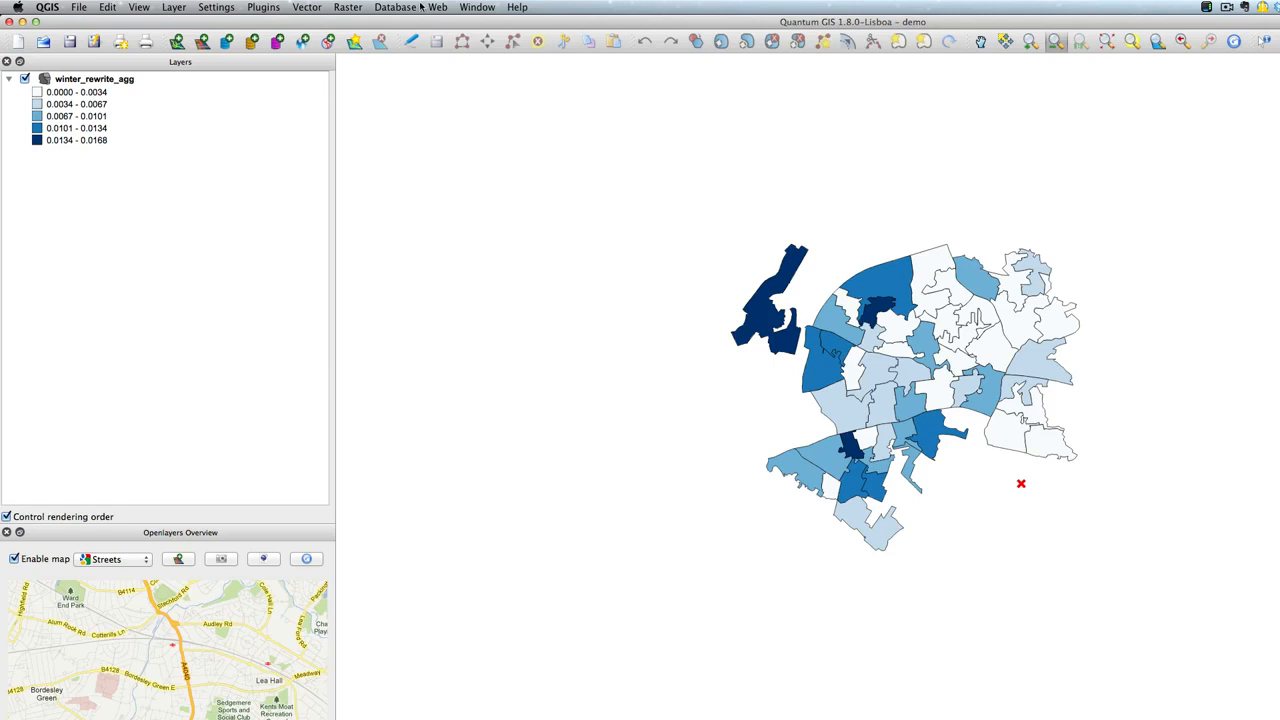
Check the plugin repositories, filter the Python plugins by "openlay", and check the Openlayers Overview and OpenLayers Plugin entries
{"action": "left_click", "coordinate": [264, 7]}
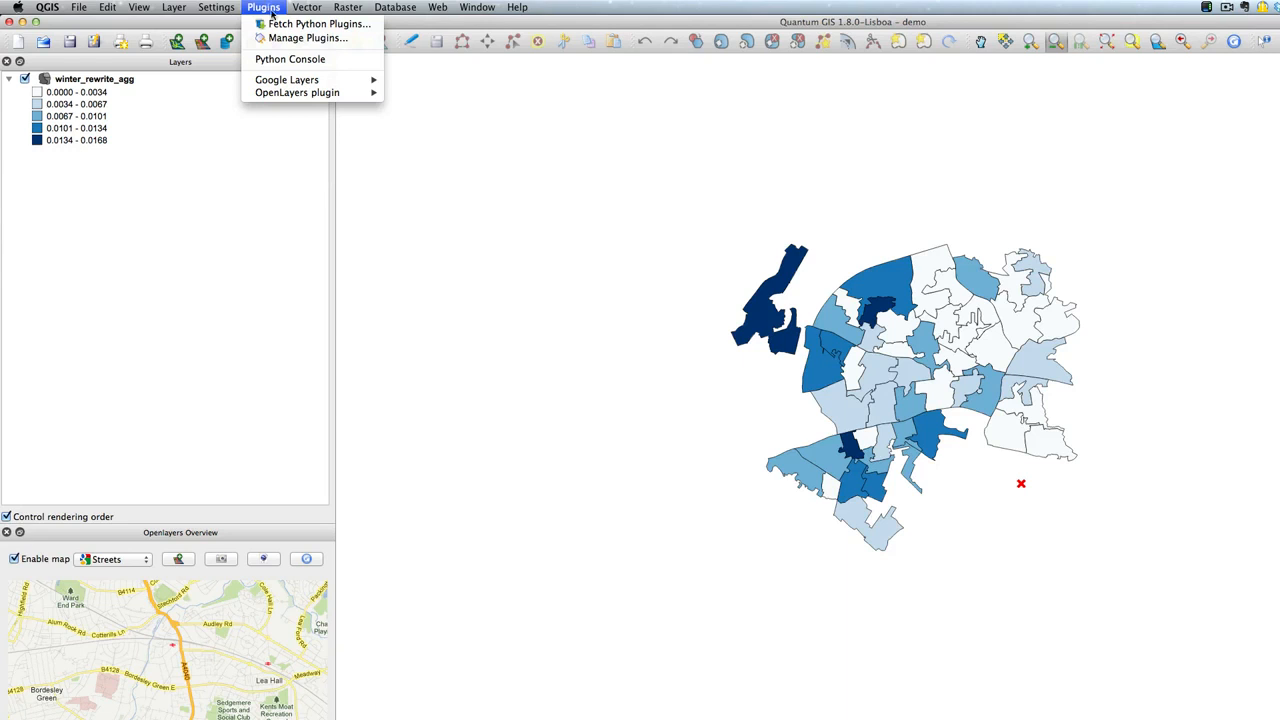
{"action": "left_click", "coordinate": [278, 24]}
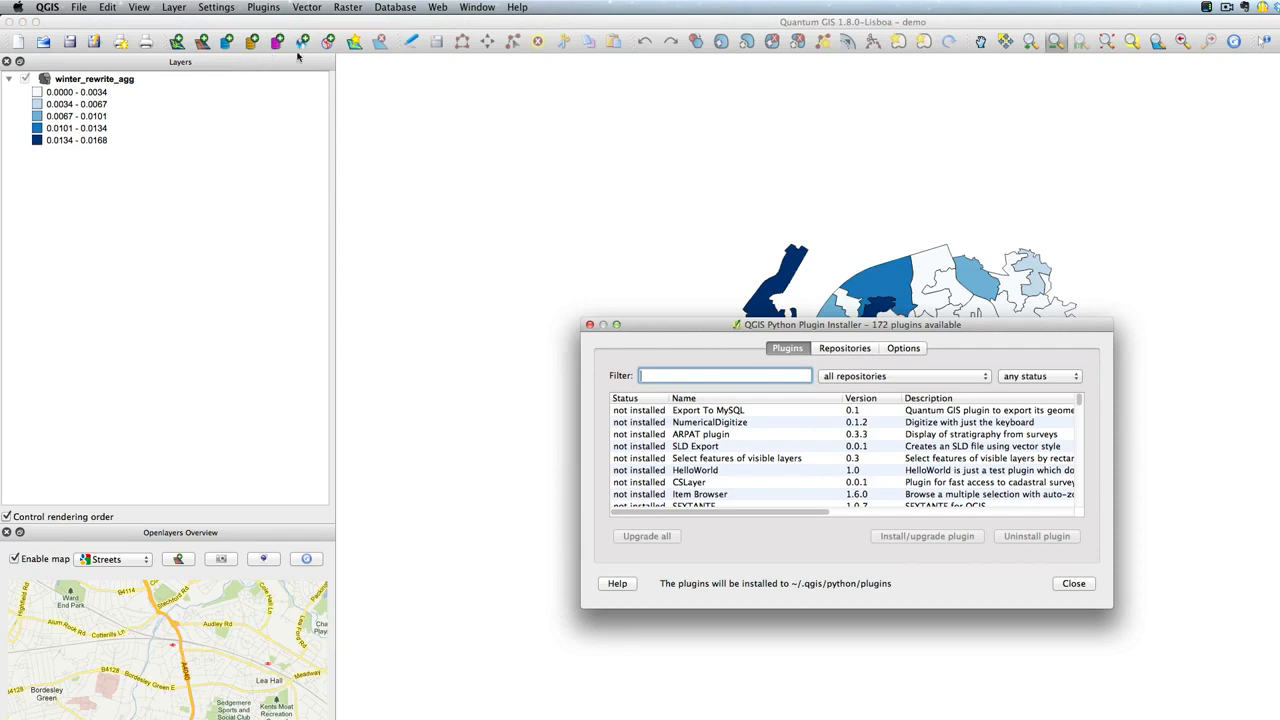
{"action": "left_click", "coordinate": [840, 348]}
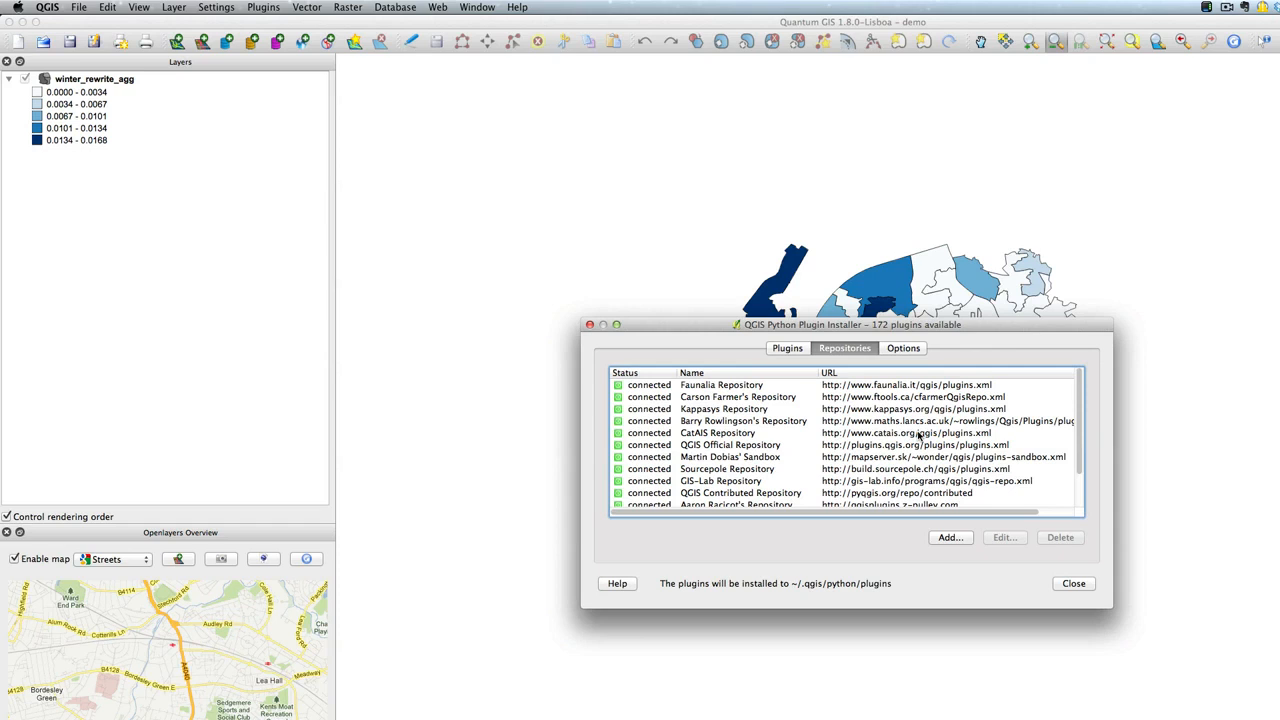
{"action": "left_click", "coordinate": [800, 350]}
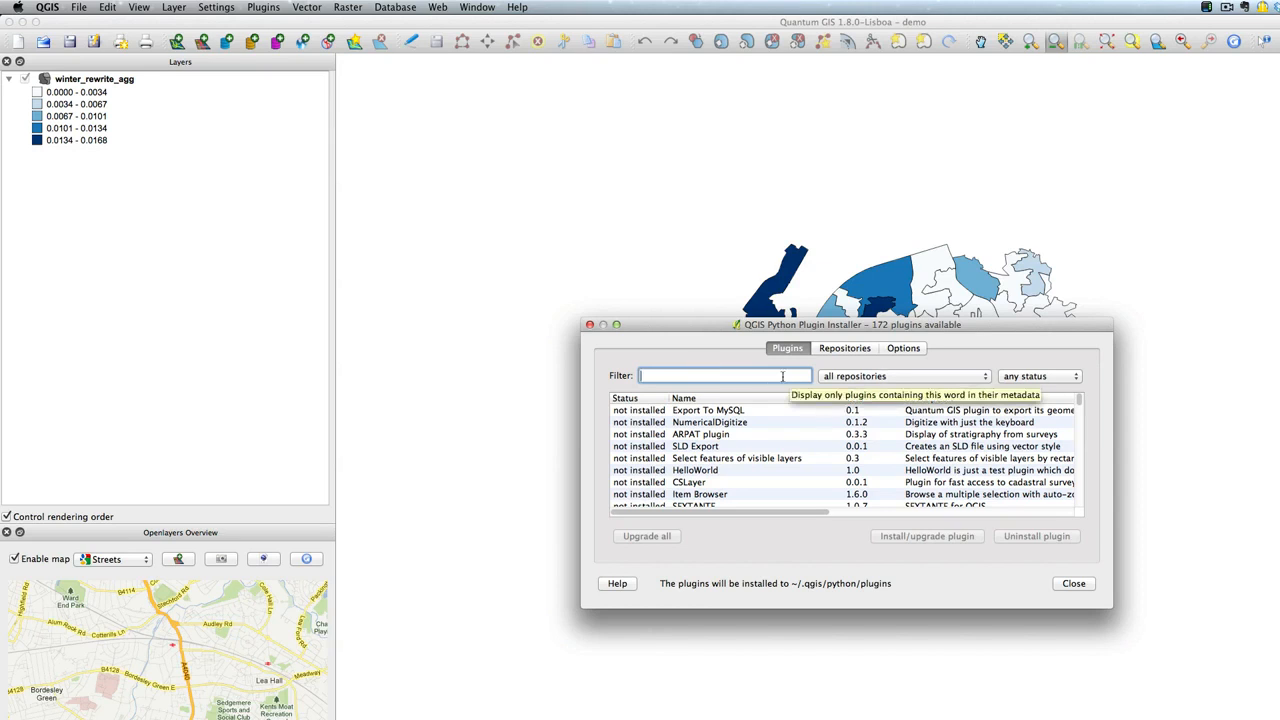
{"action": "type", "text": "open"}
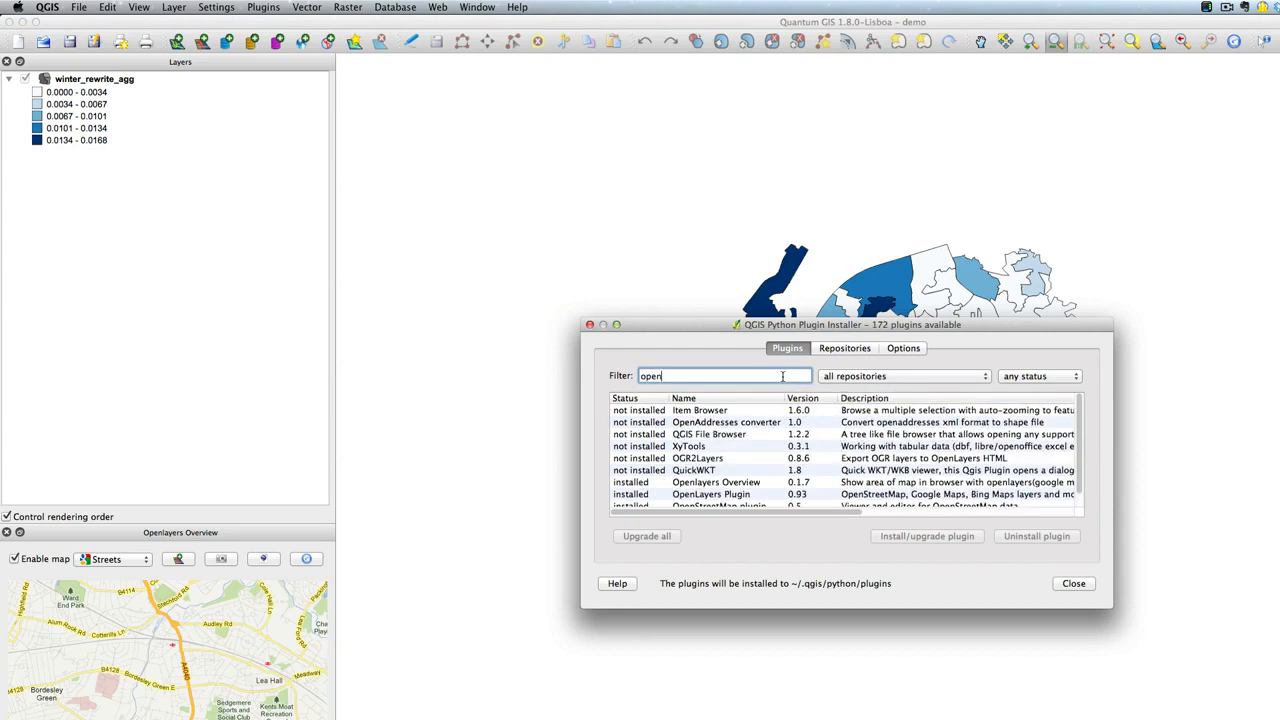
{"action": "type", "text": "lay"}
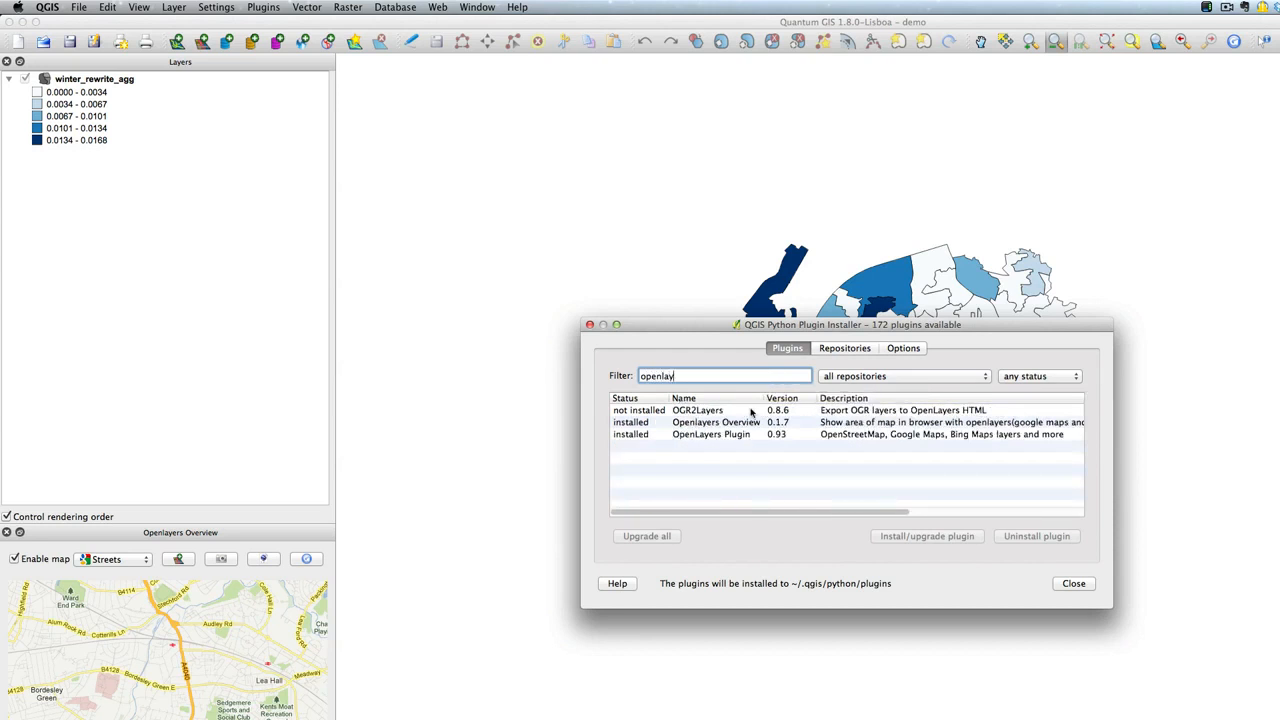
{"action": "left_click", "coordinate": [740, 423]}
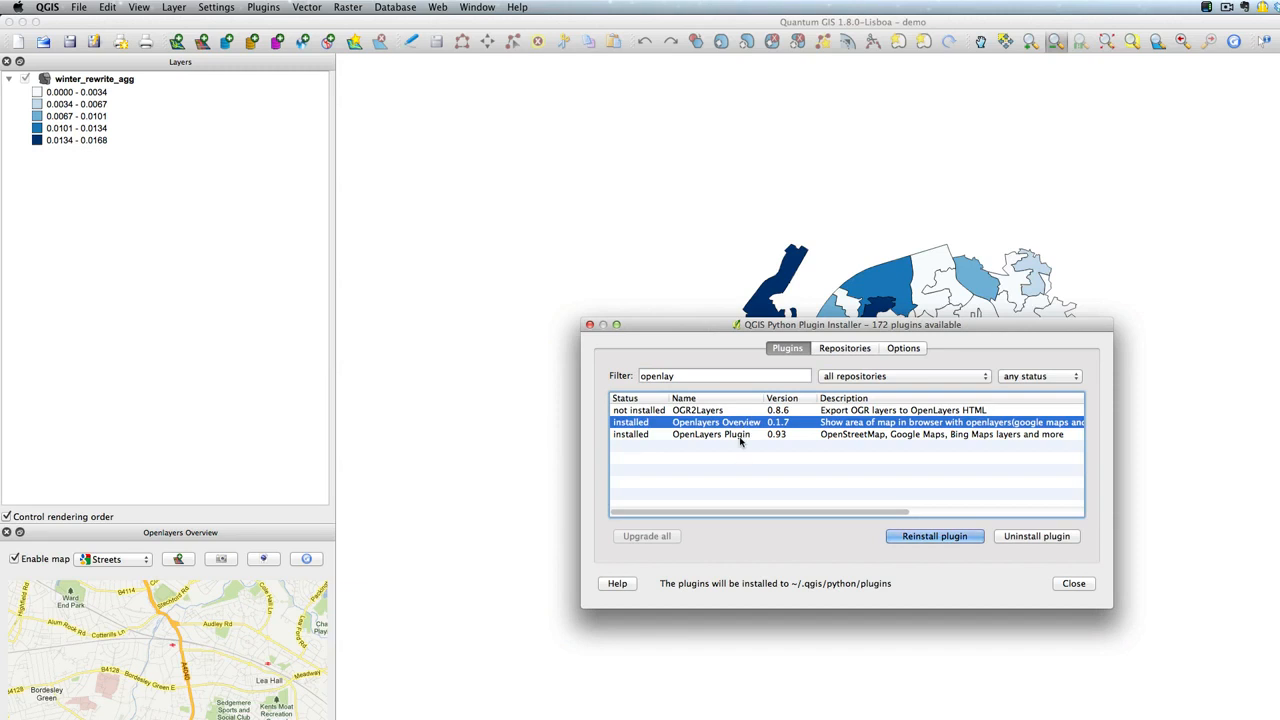
{"action": "left_click", "coordinate": [741, 435]}
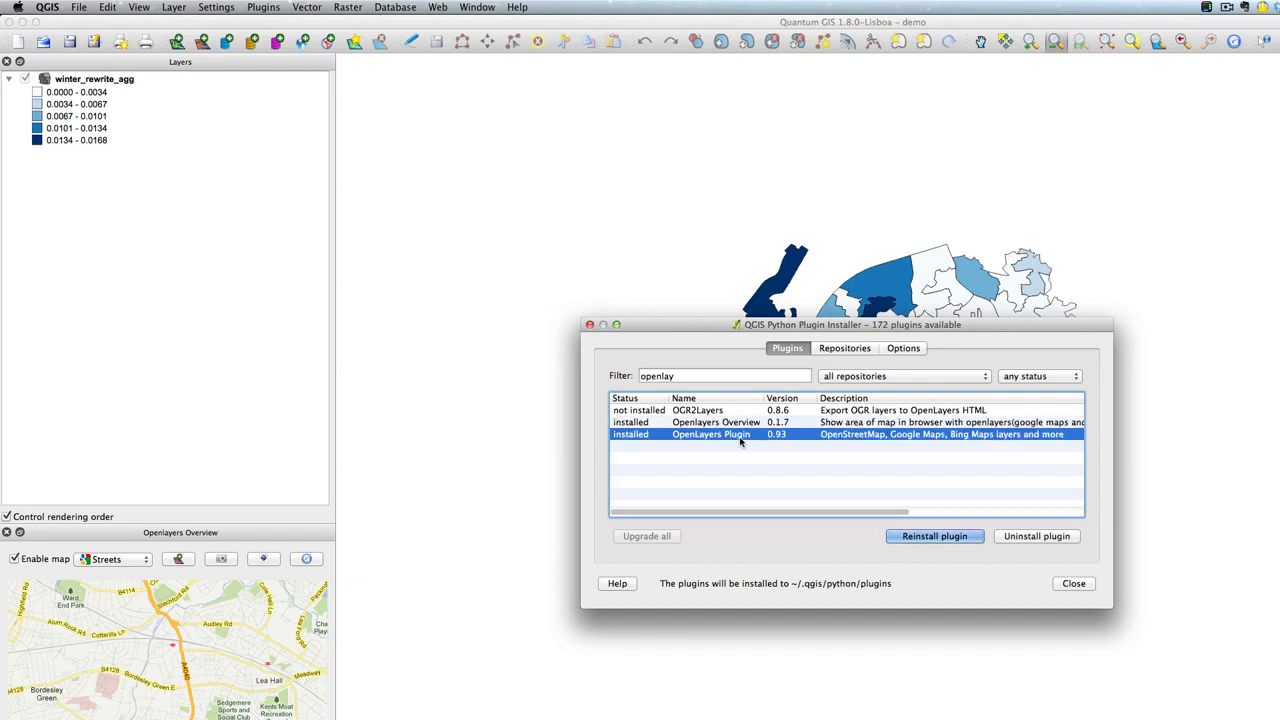
{"action": "left_click", "coordinate": [1070, 584]}
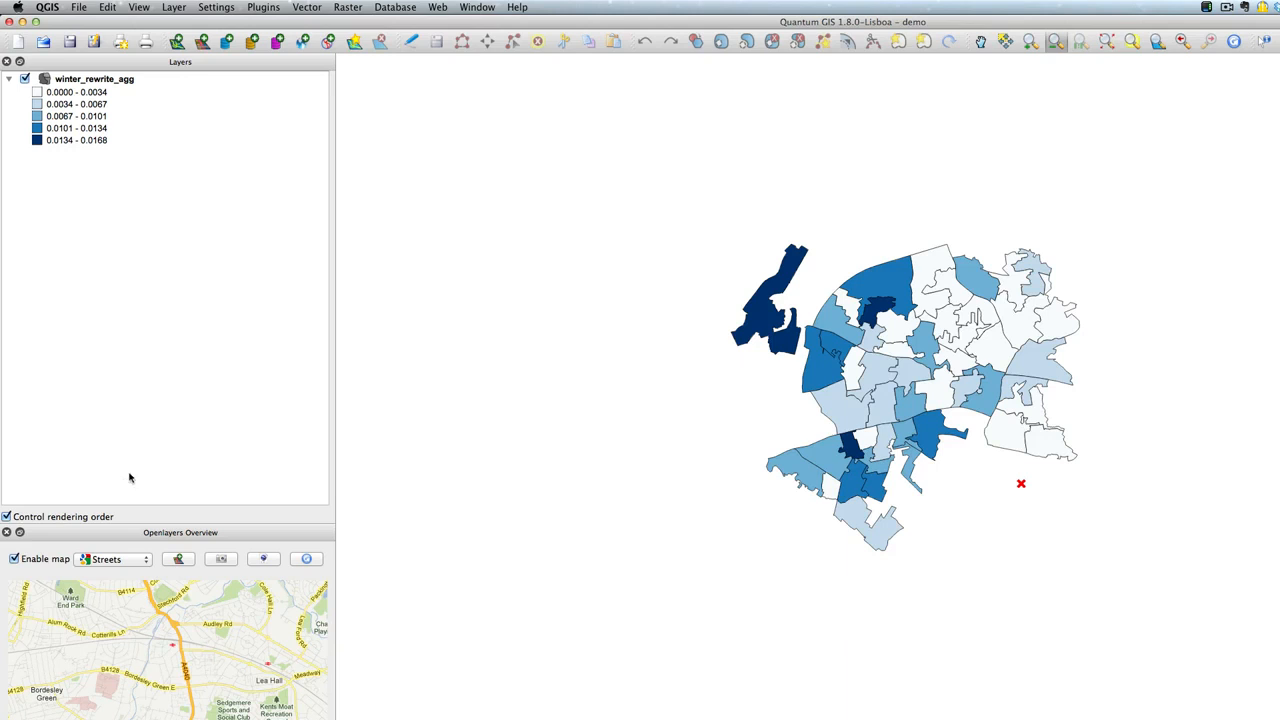
Add a Google Streets base map layer to the project with the OpenLayers plugin
{"action": "left_click", "coordinate": [263, 7]}
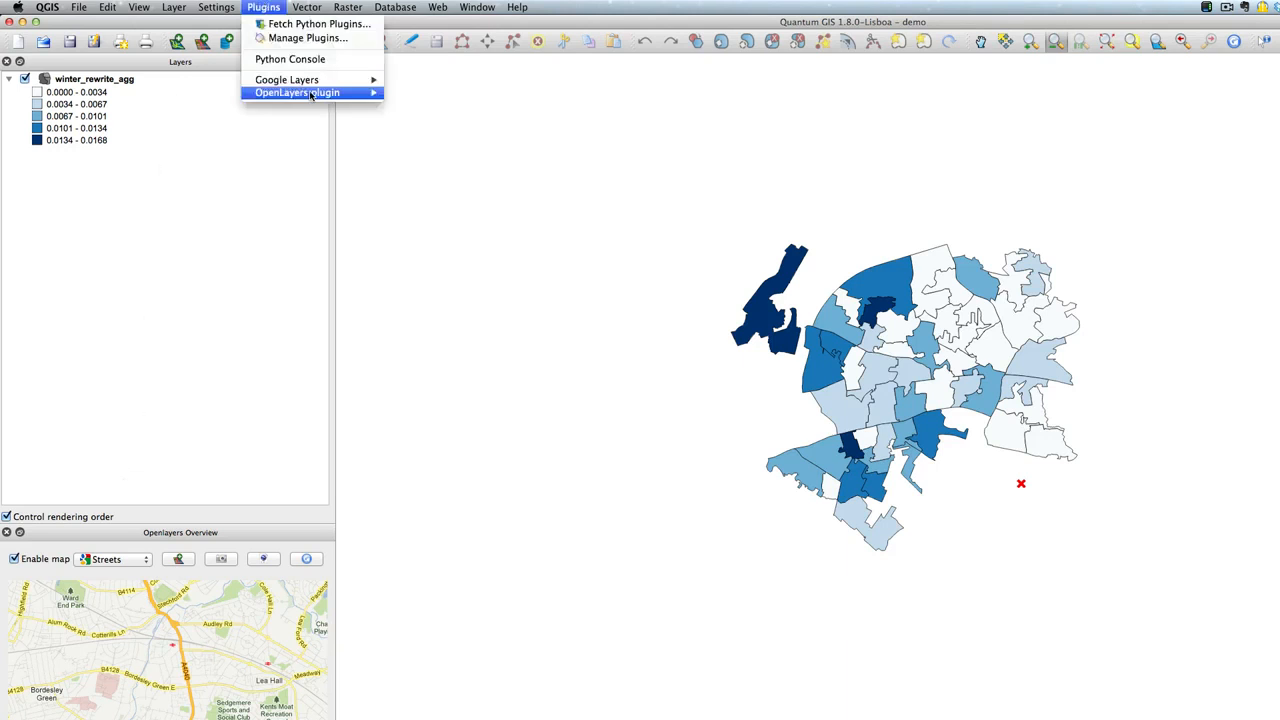
{"action": "mouse_move", "coordinate": [311, 94]}
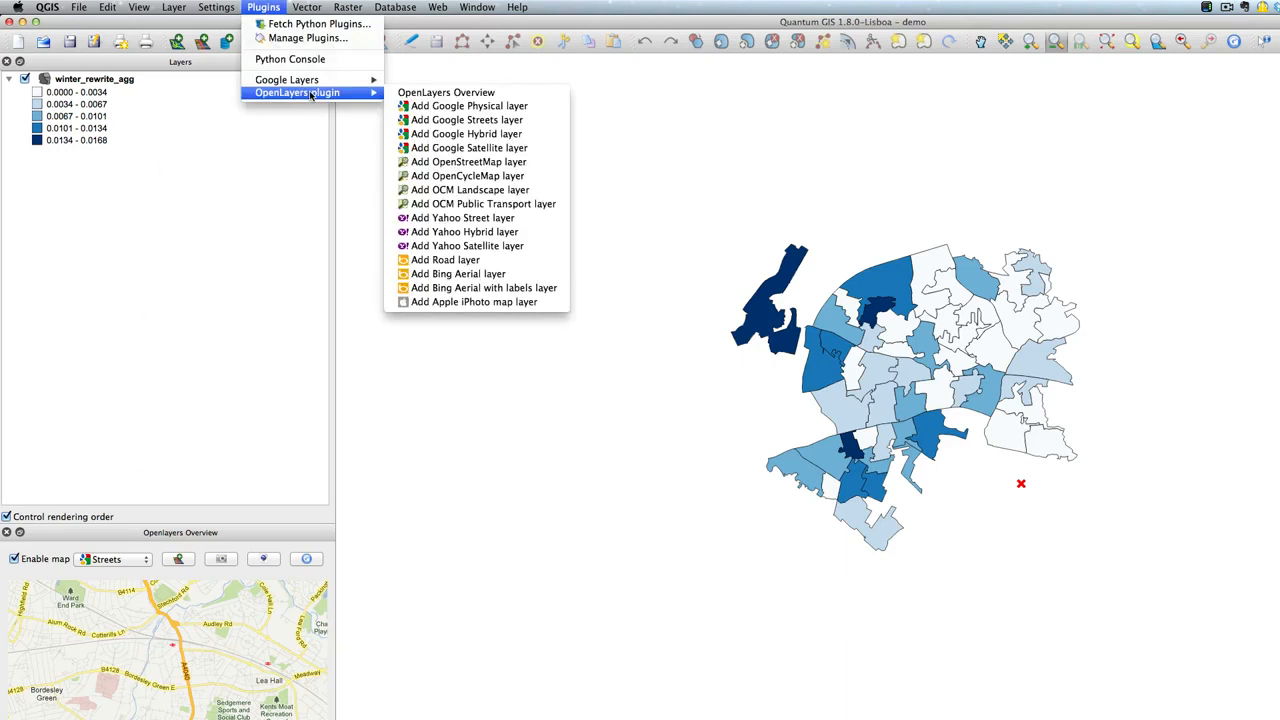
{"action": "left_click", "coordinate": [500, 122]}
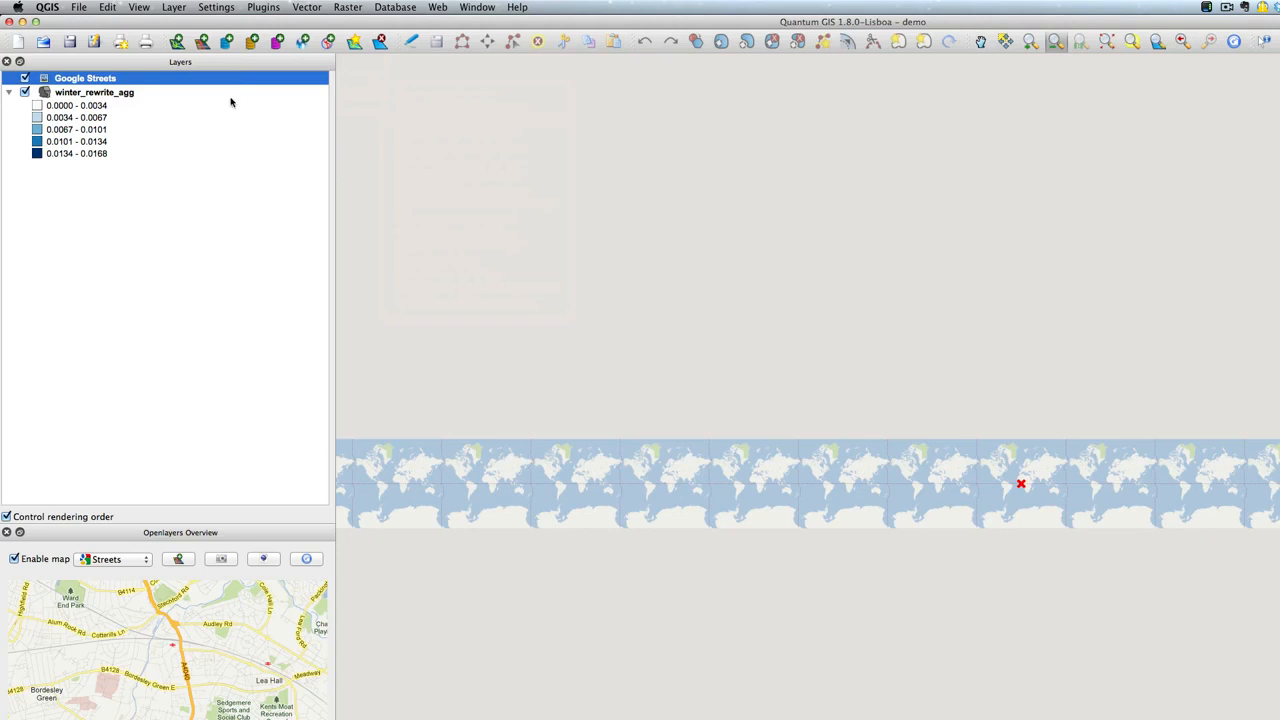
Check which coordinate reference system is assigned to the Google Streets layer, without changing it
{"action": "right_click", "coordinate": [152, 80]}
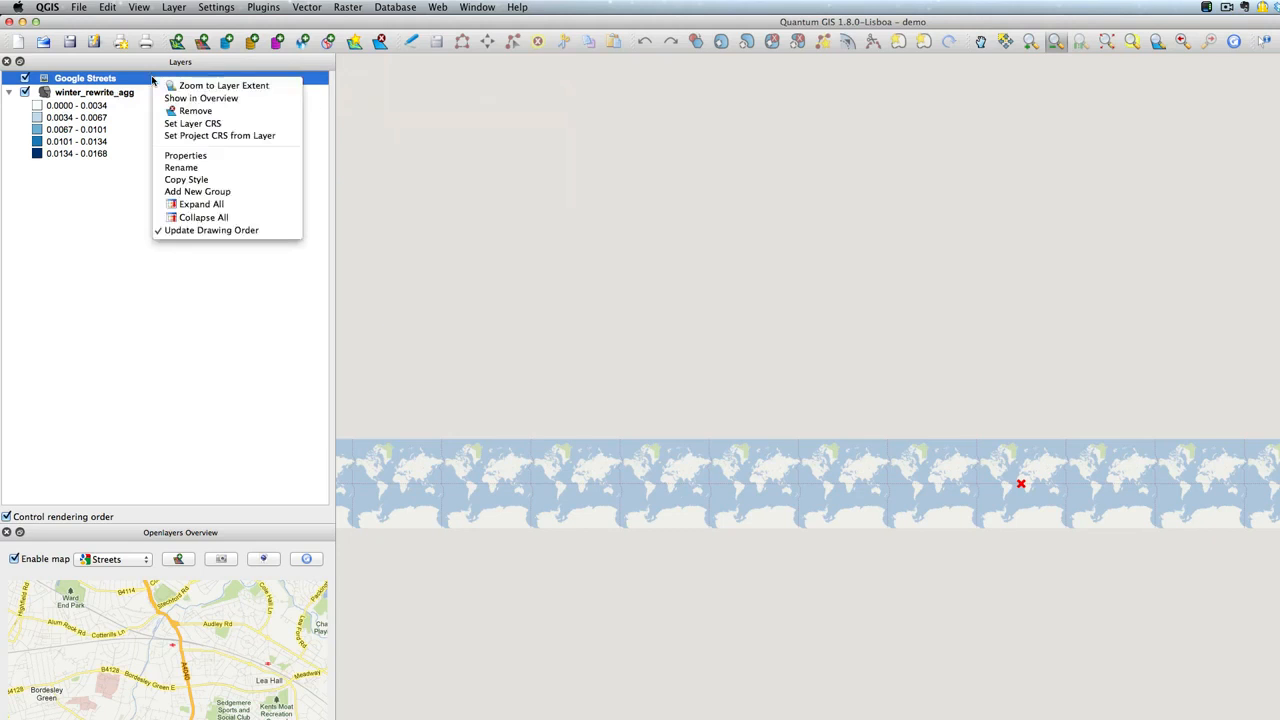
{"action": "left_click", "coordinate": [196, 123]}
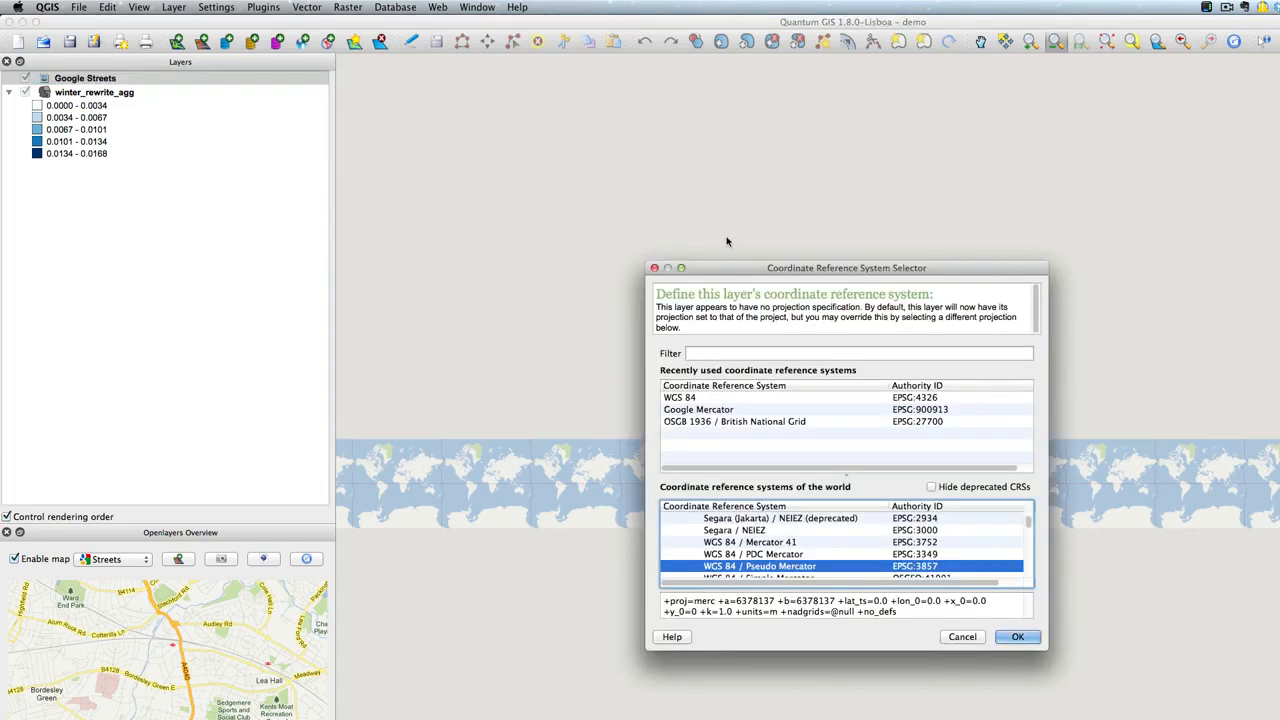
{"action": "left_click", "coordinate": [962, 637]}
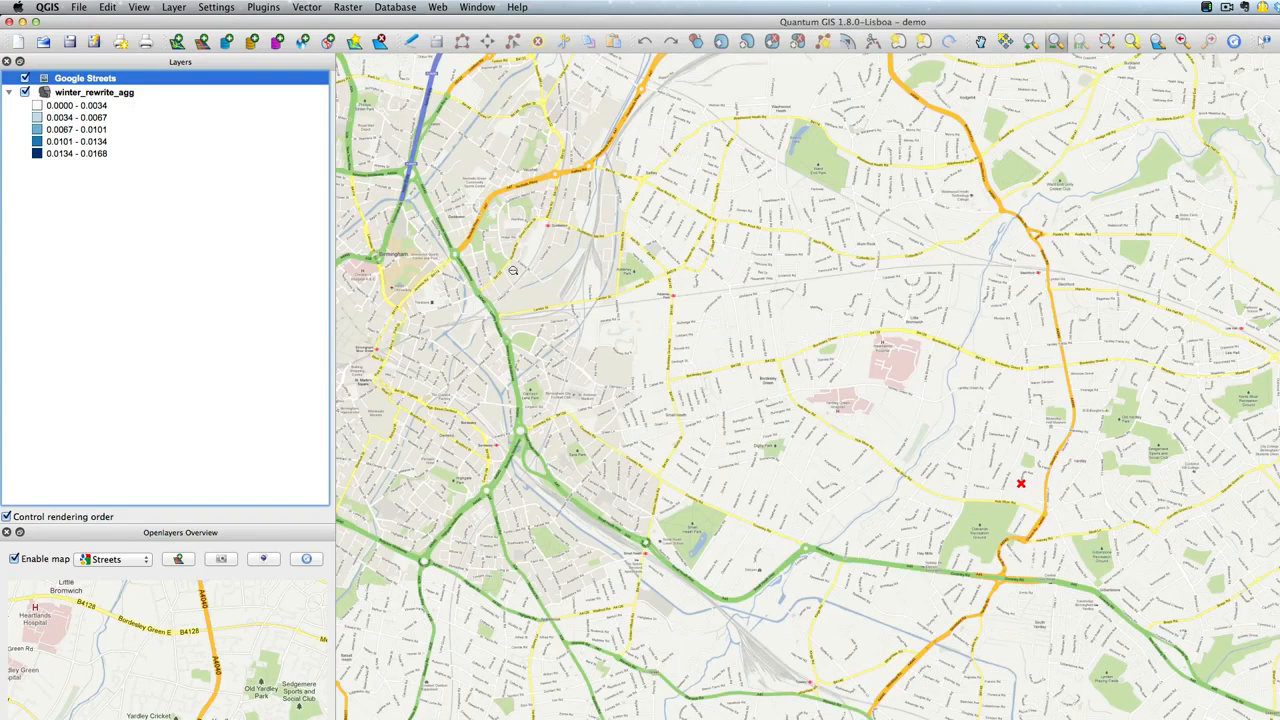
Place the winter_rewrite_agg layer above Google Streets in the layer order and bring its northern areas into the map view
{"action": "left_click_drag", "start_coordinate": [95, 93], "coordinate": [95, 74]}
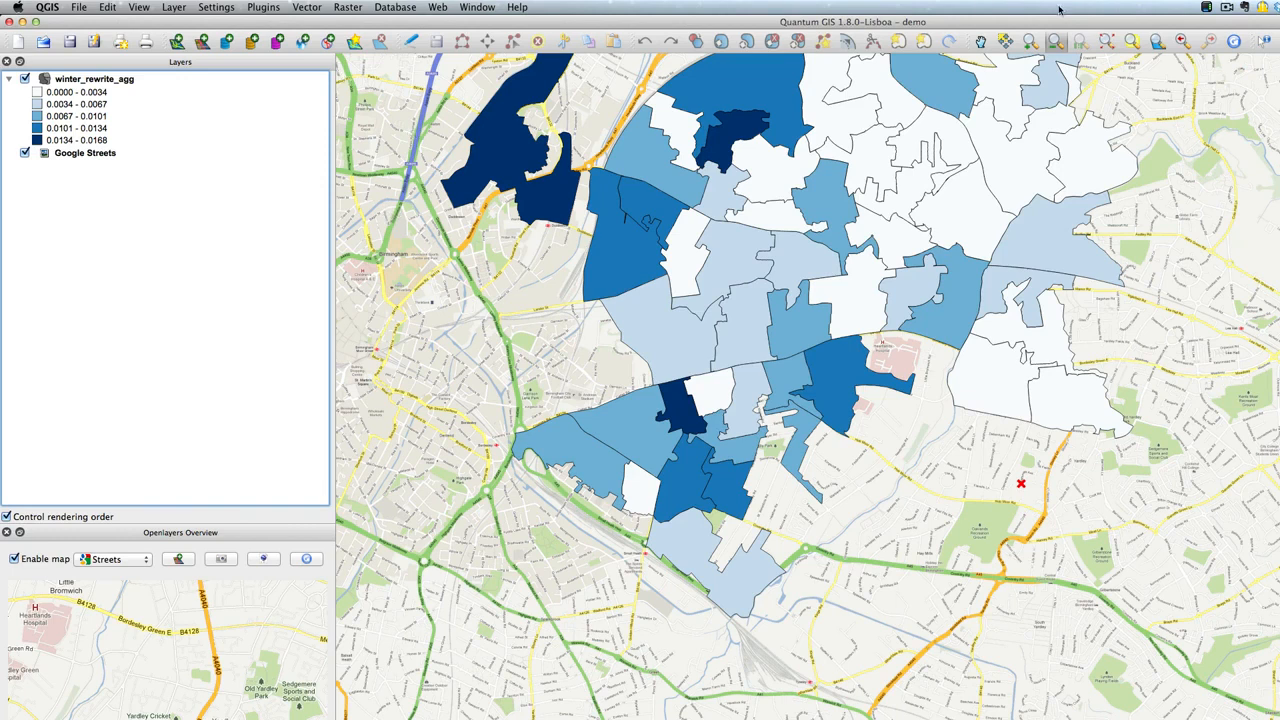
{"action": "left_click", "coordinate": [980, 42]}
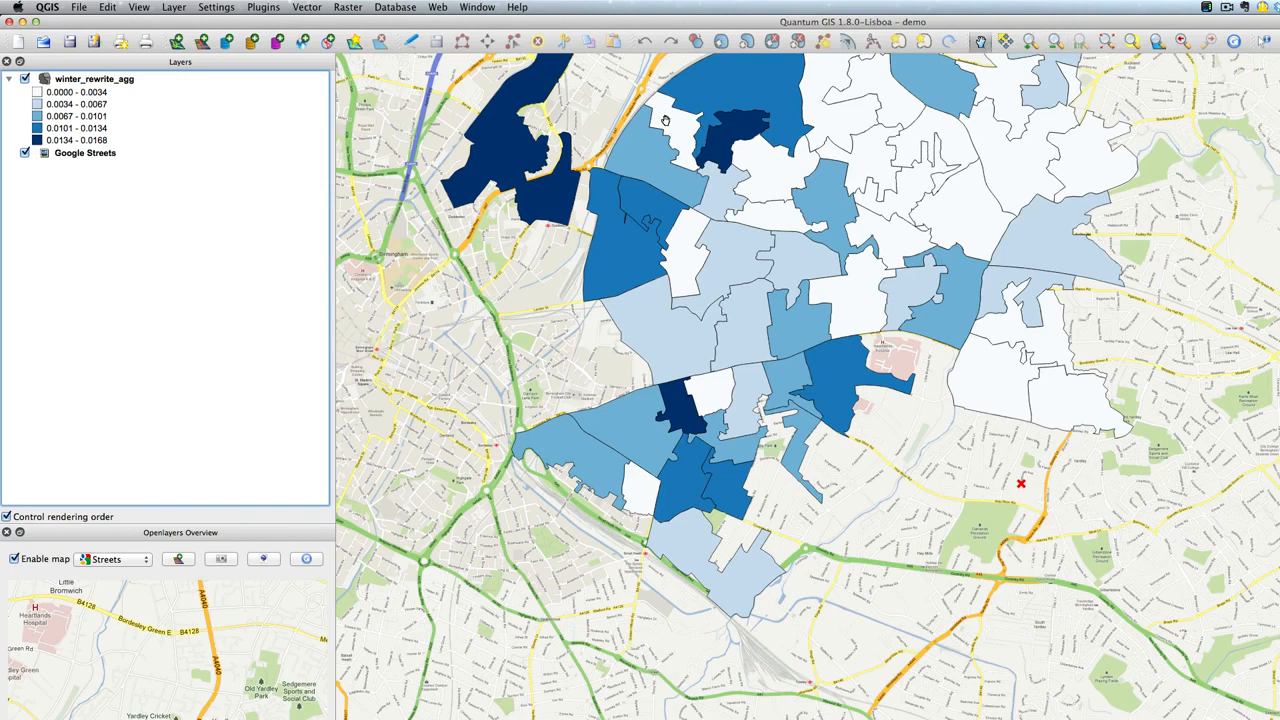
{"action": "left_click_drag", "start_coordinate": [395, 223], "coordinate": [497, 387]}
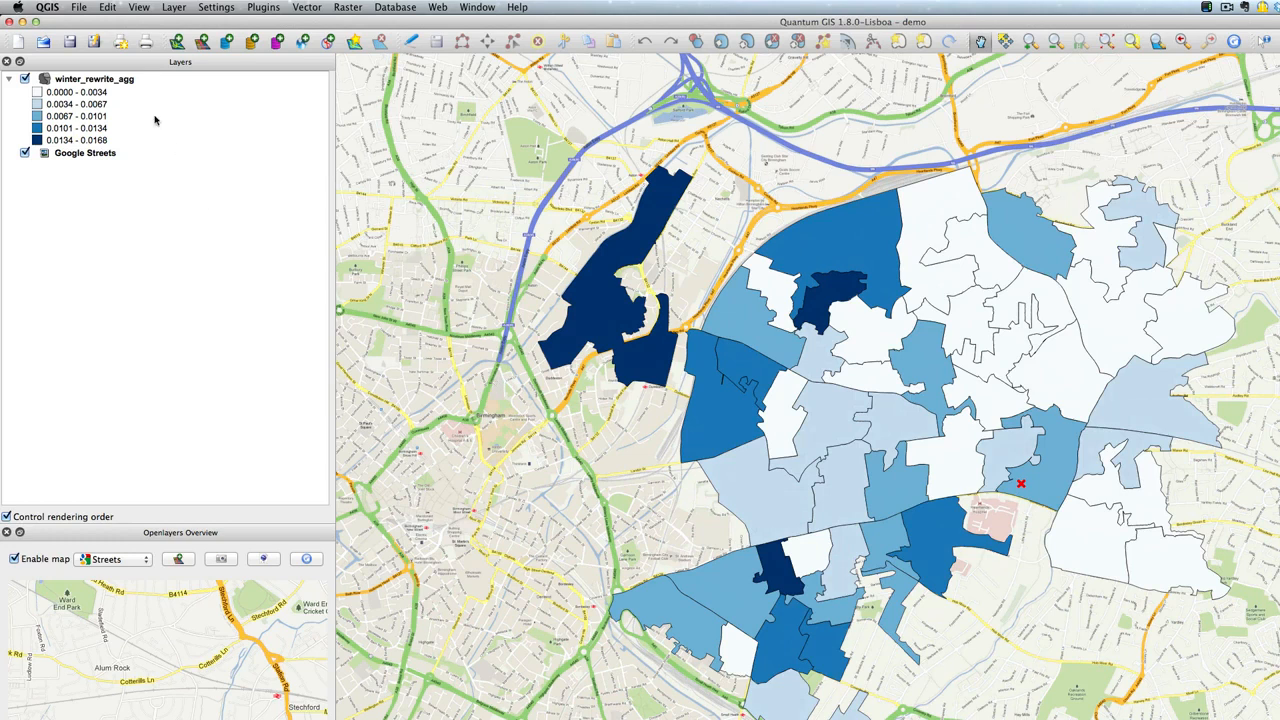
Open the winter_rewrite_agg layer's style properties and look at the Single Symbol options, keeping the Graduated style
{"action": "double_click", "coordinate": [95, 80]}
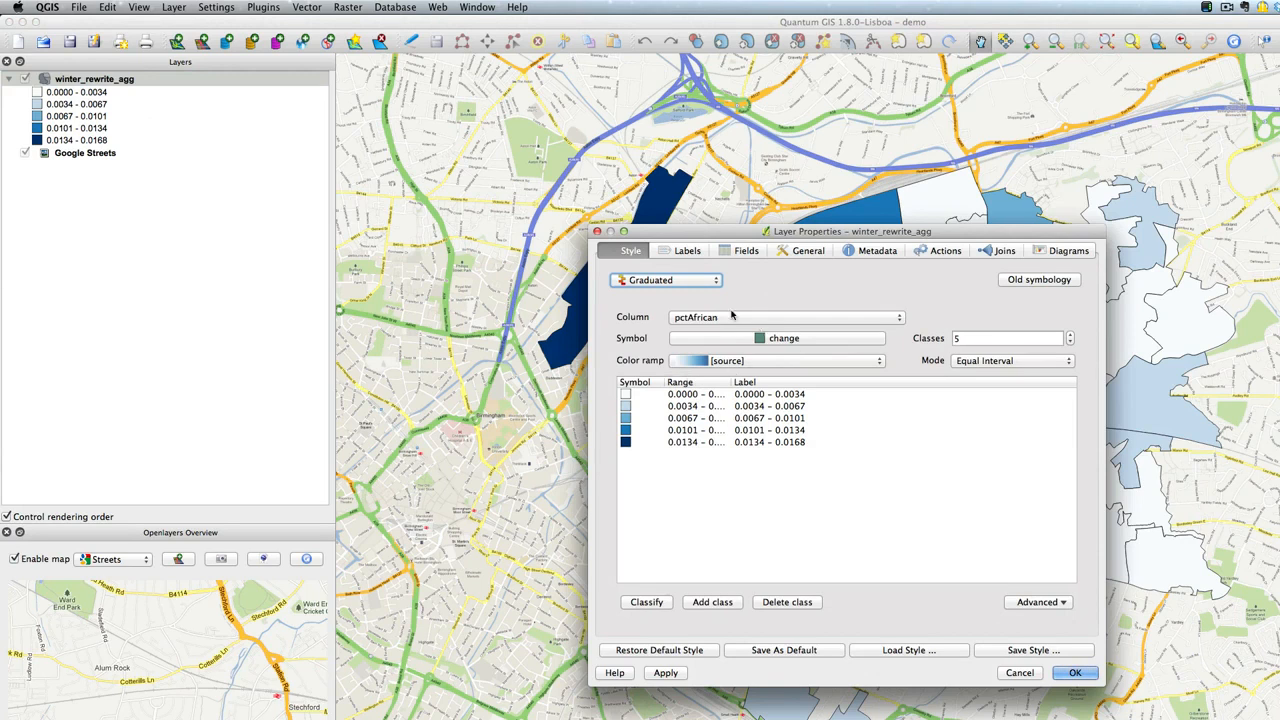
{"action": "left_click", "coordinate": [692, 282]}
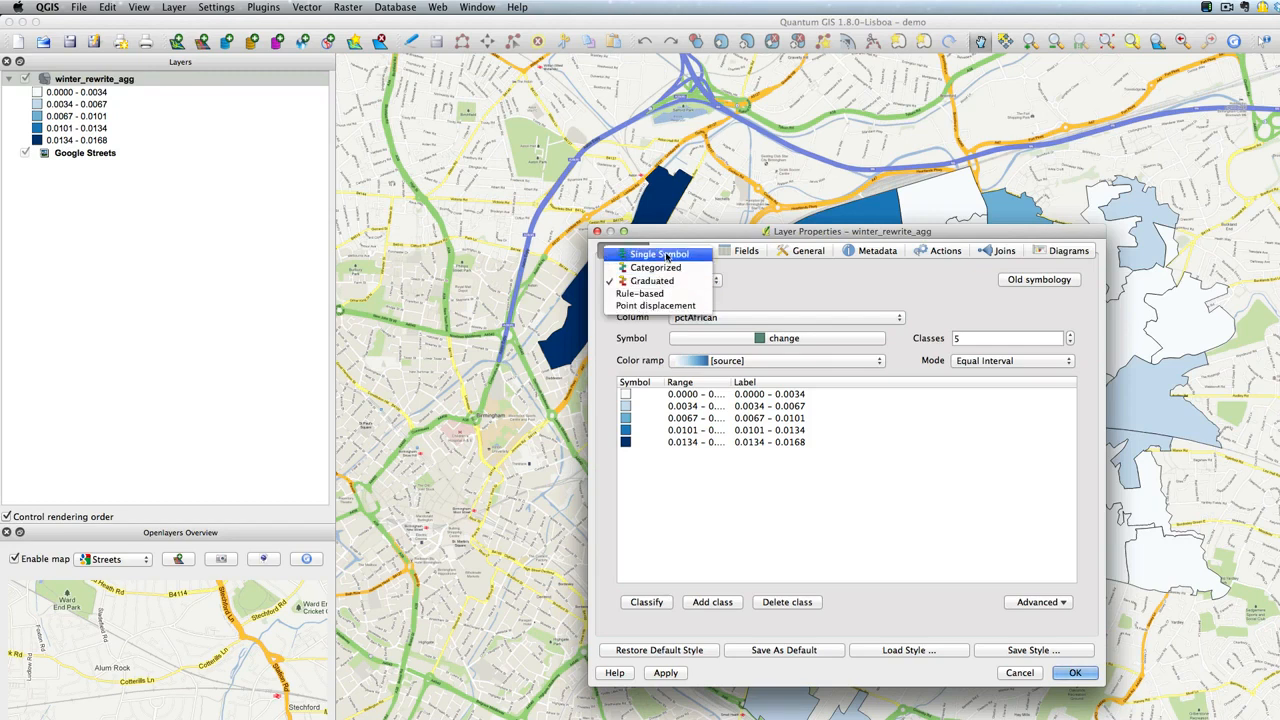
{"action": "left_click", "coordinate": [668, 256]}
{"action": "left_click", "coordinate": [662, 281]}
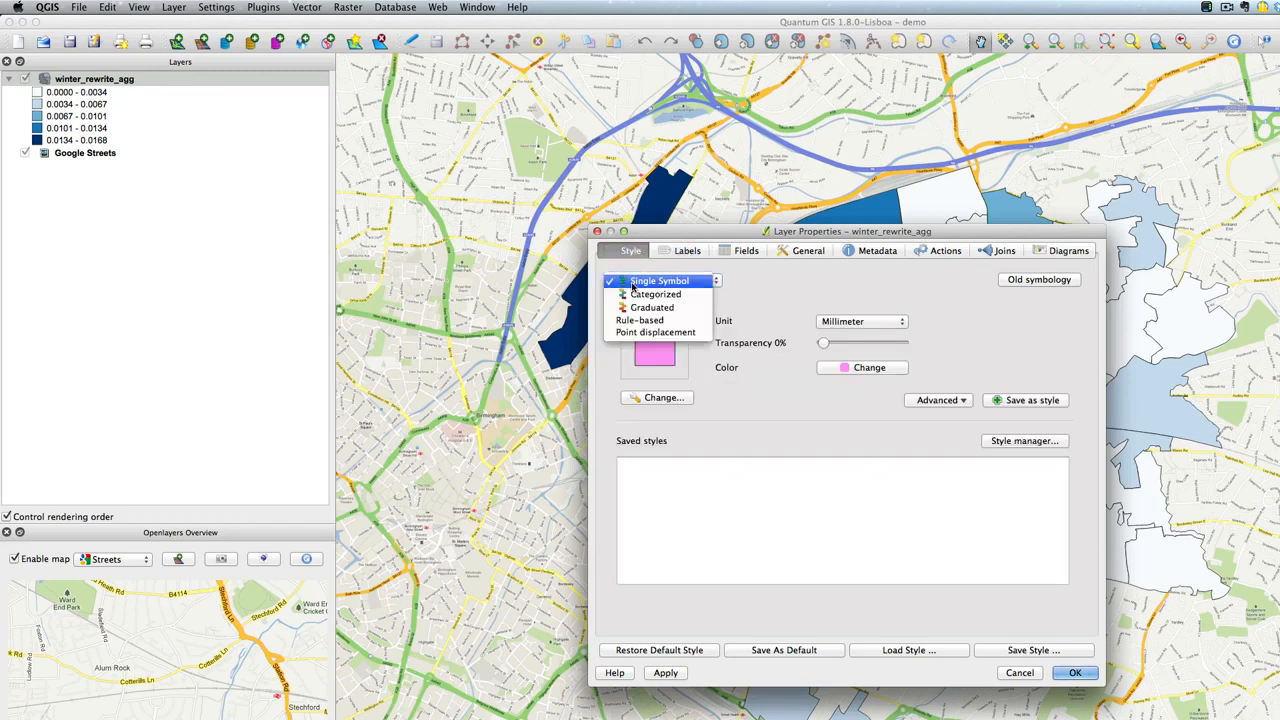
{"action": "left_click", "coordinate": [660, 308]}
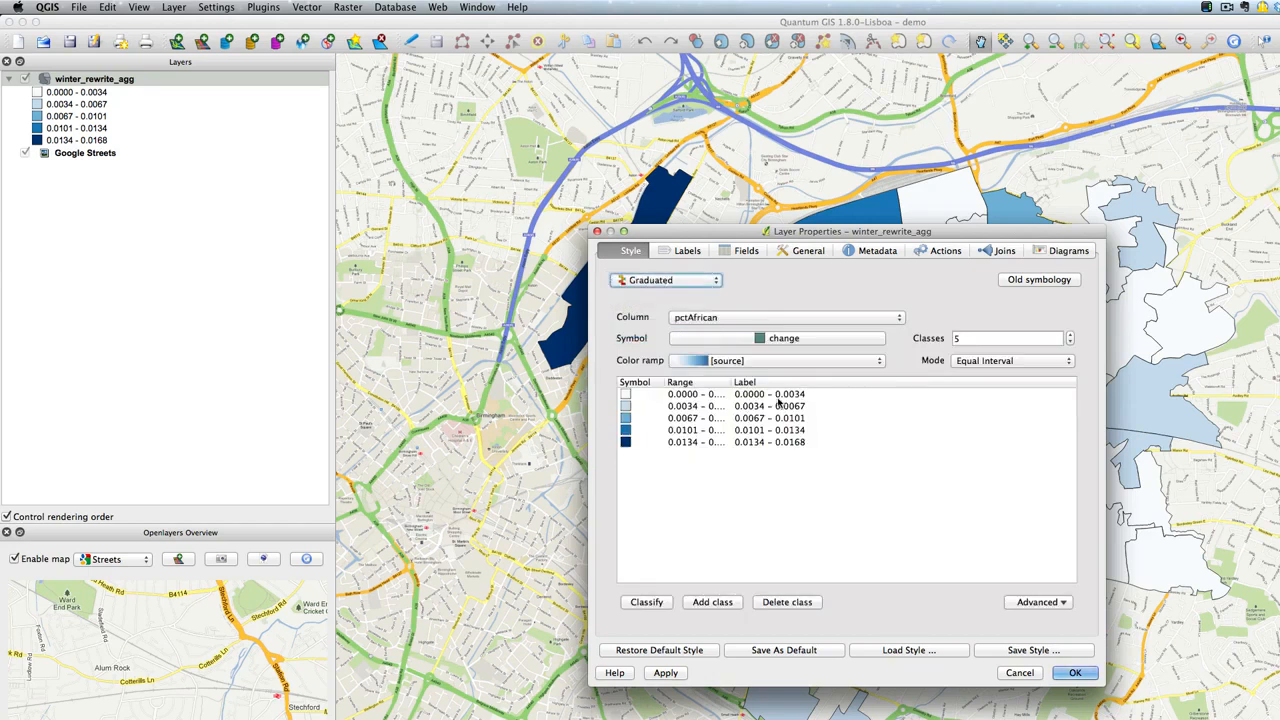
Set the graduated symbol's transparency to 65% and apply the style to the winter_rewrite_agg layer
{"action": "left_click", "coordinate": [745, 338]}
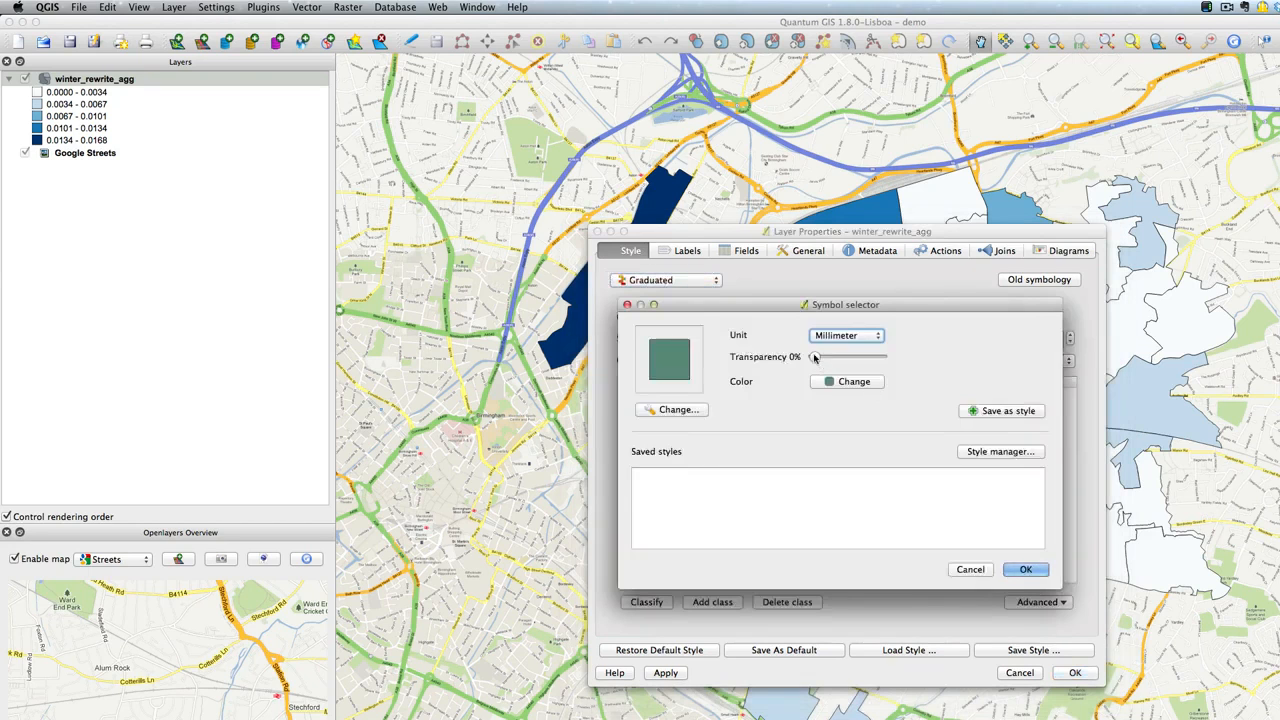
{"action": "left_click_drag", "start_coordinate": [816, 357], "coordinate": [865, 360]}
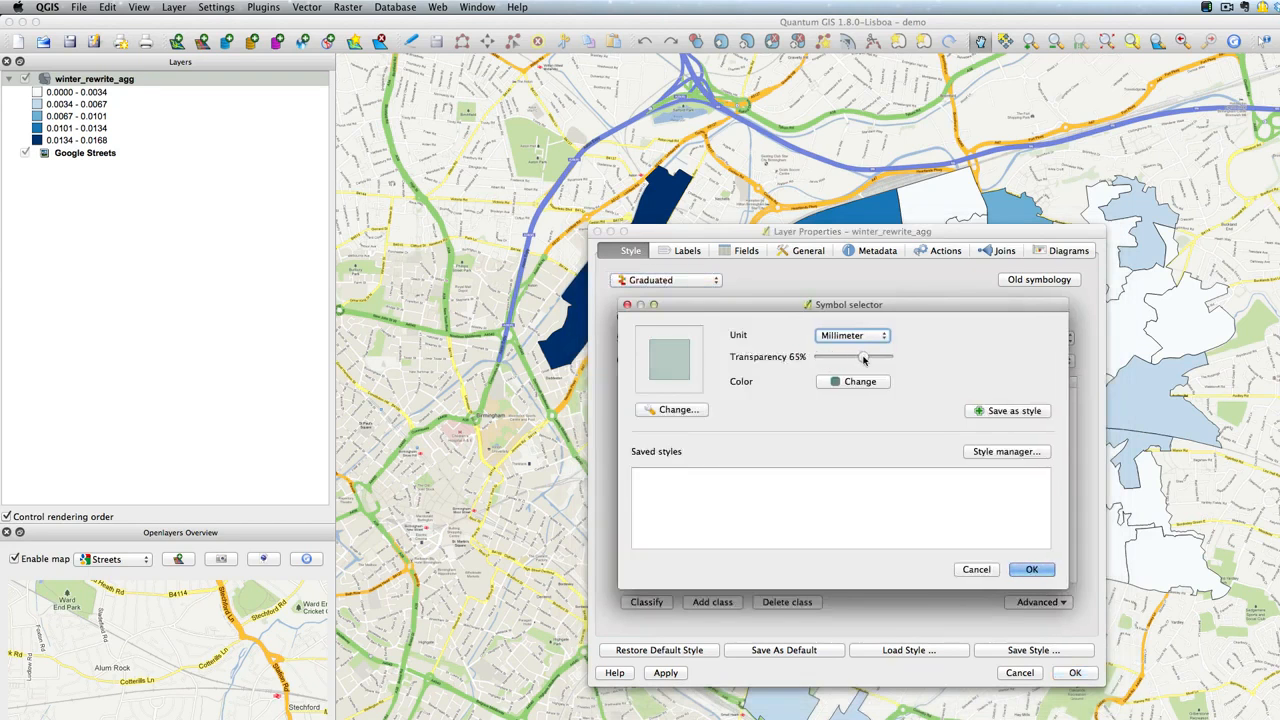
{"action": "left_click", "coordinate": [1018, 569]}
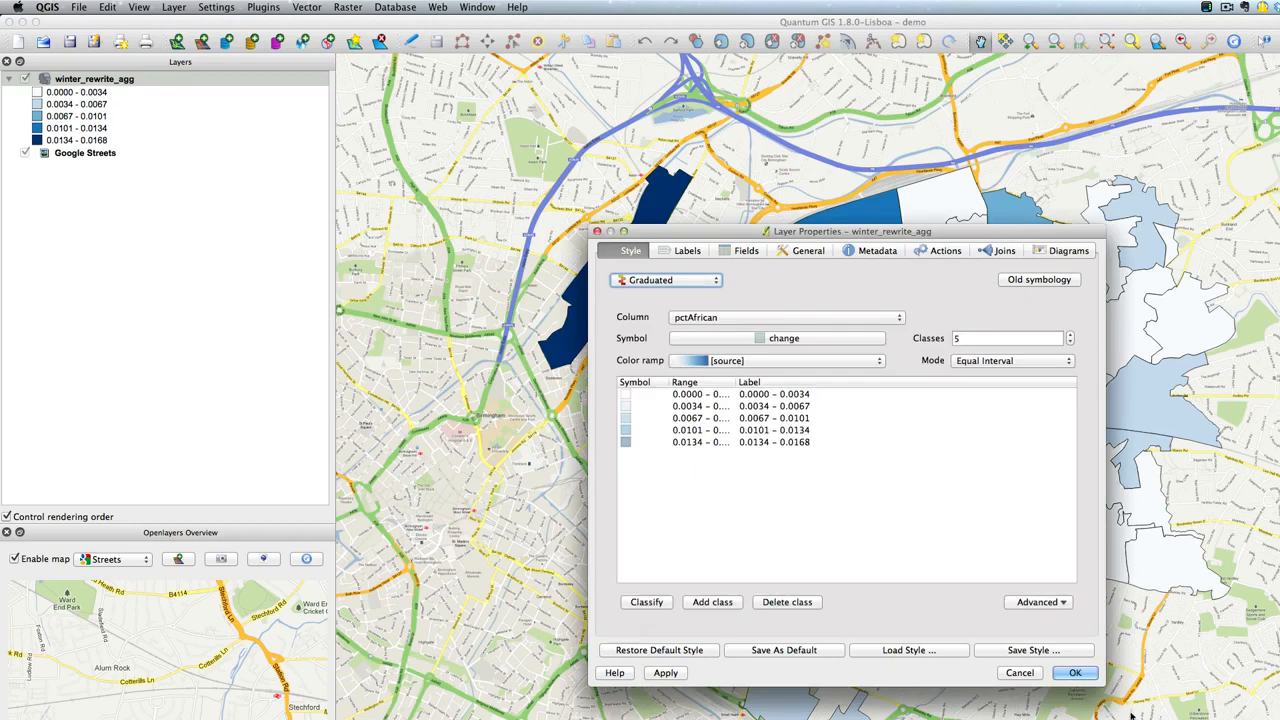
{"action": "left_click", "coordinate": [1075, 672]}
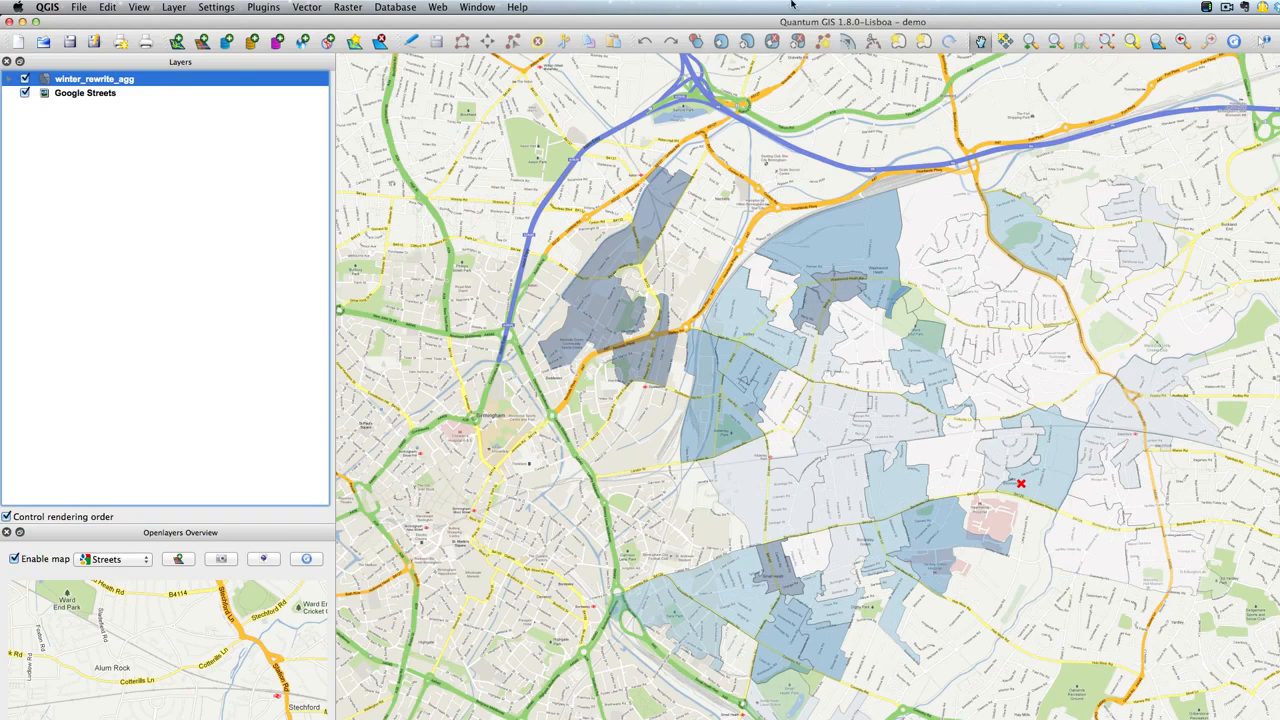
{"action": "left_click", "coordinate": [1226, 7]}
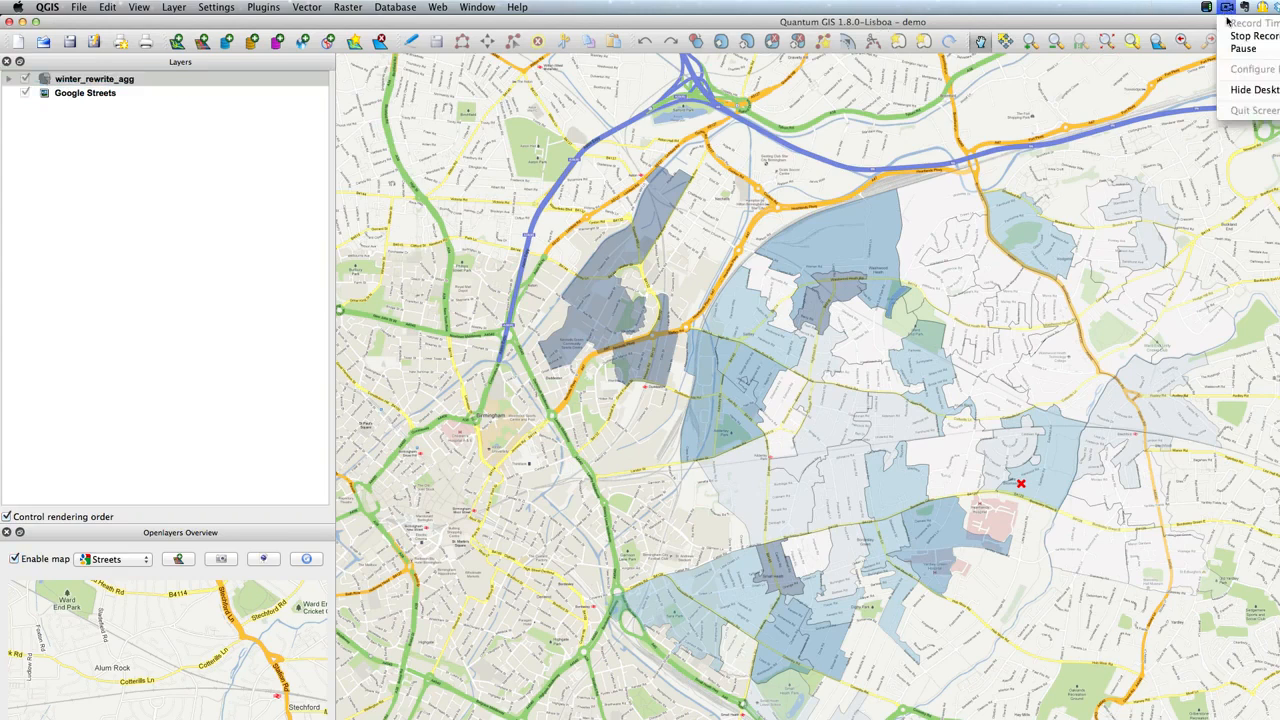